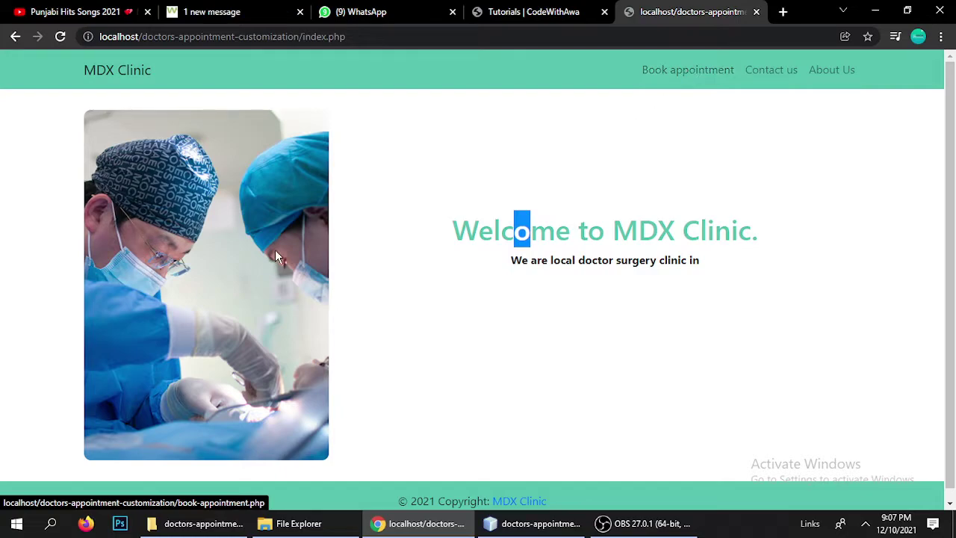
# Browse the Contact Us, About Us and booking pages, then return to the home page
pyautogui.click(759, 82)
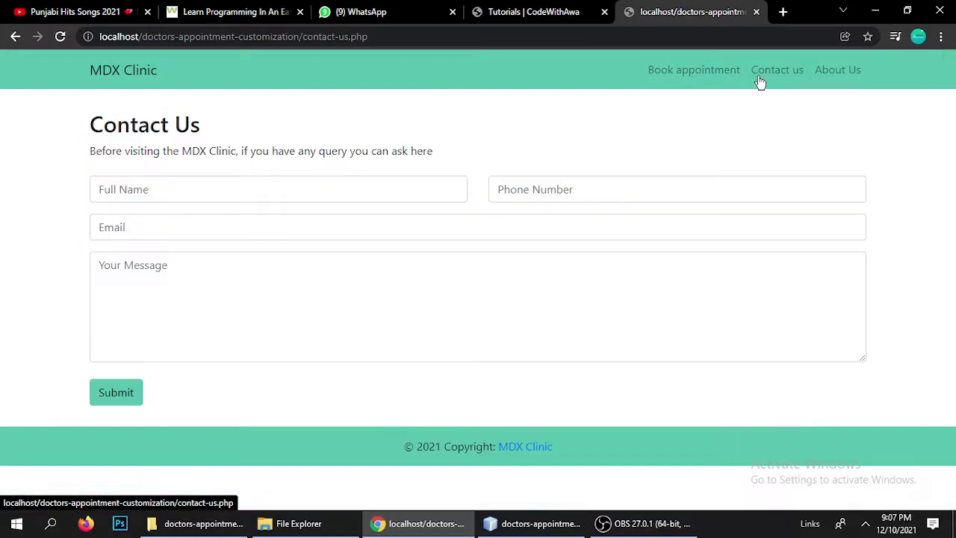
pyautogui.click(837, 71)
pyautogui.click(672, 72)
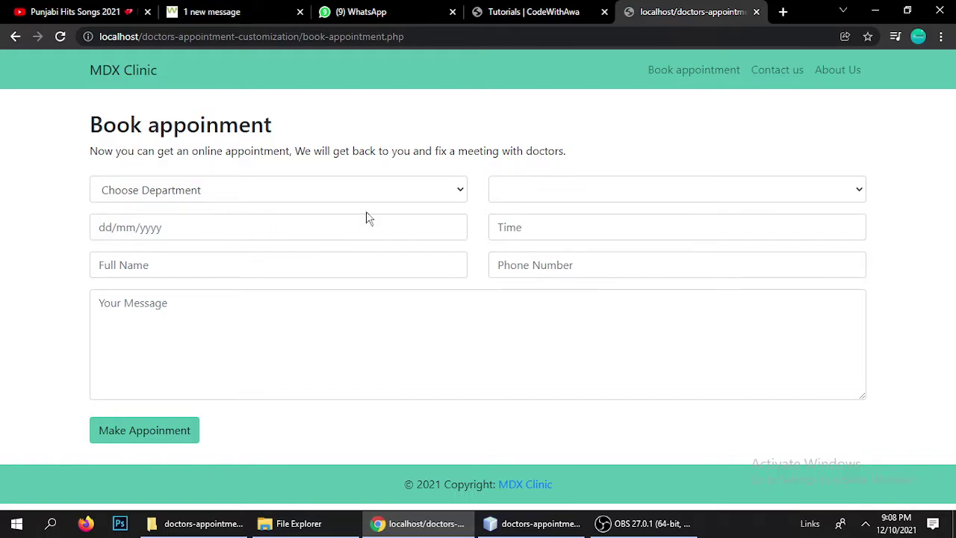
pyautogui.click(123, 74)
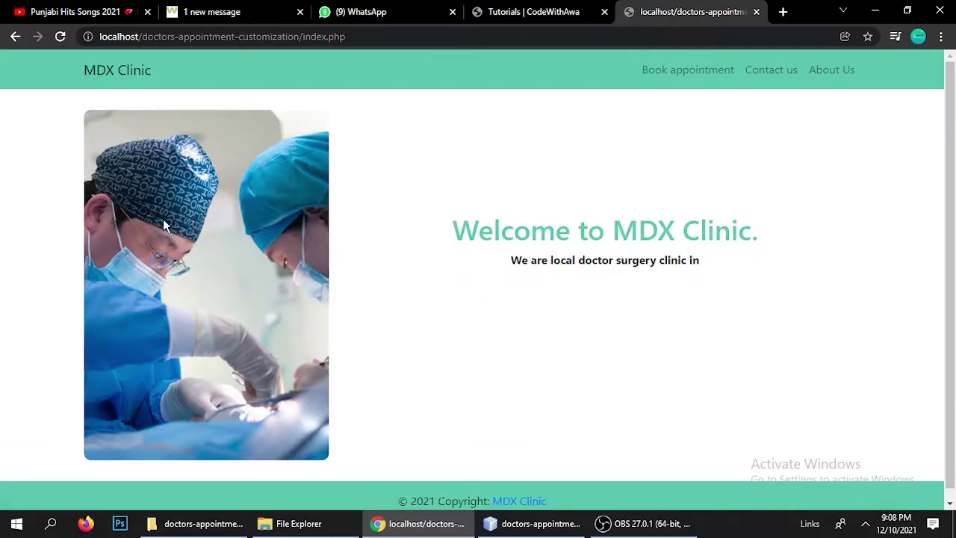
# Highlight the Welcome to MDX Clinic heading and the local surgery clinic tagline
pyautogui.moveTo(450, 230); pyautogui.dragTo(752, 231)
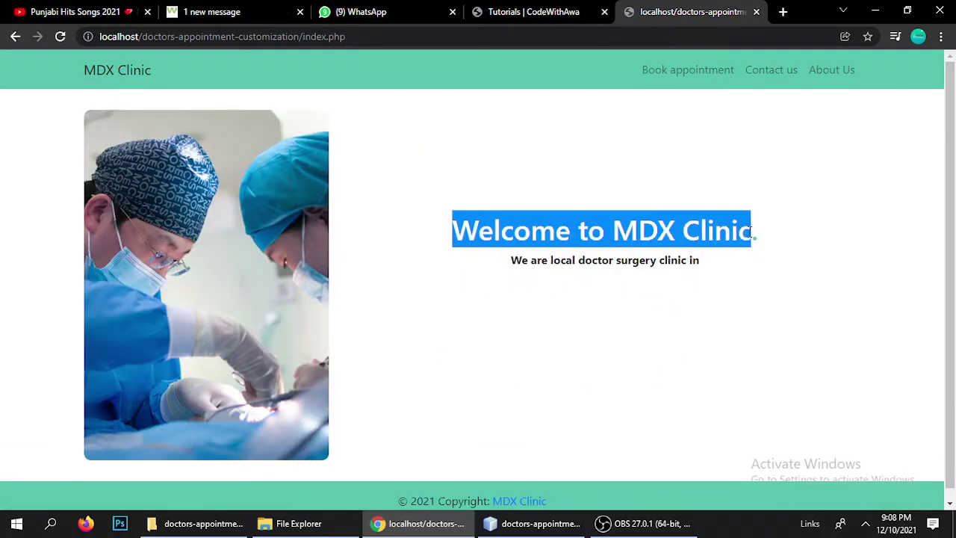
pyautogui.click(536, 258)
pyautogui.moveTo(454, 230); pyautogui.dragTo(787, 239)
pyautogui.click(787, 239)
pyautogui.moveTo(523, 257); pyautogui.dragTo(747, 271)
pyautogui.click(615, 273)
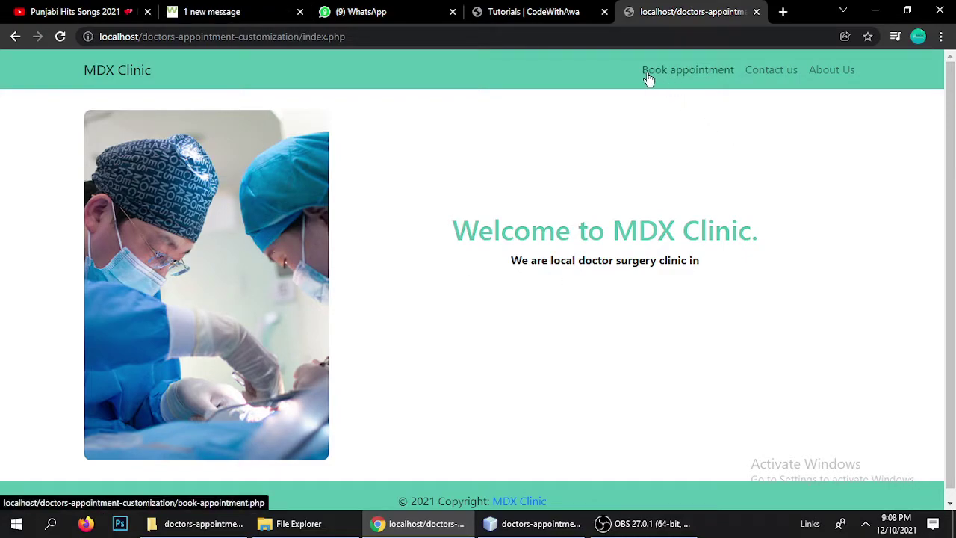
# On the booking form, choose the surgeries department and its only doctor
pyautogui.click(688, 72)
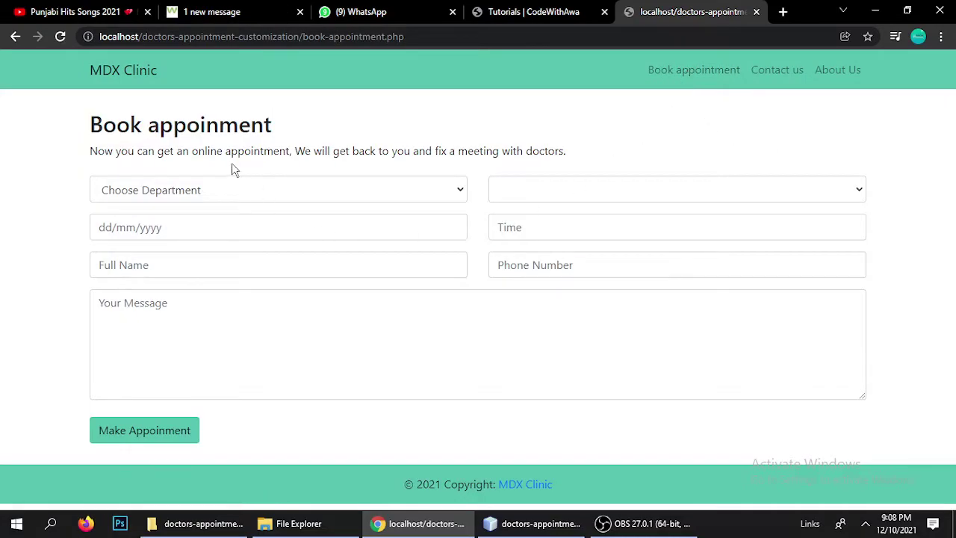
pyautogui.click(229, 192)
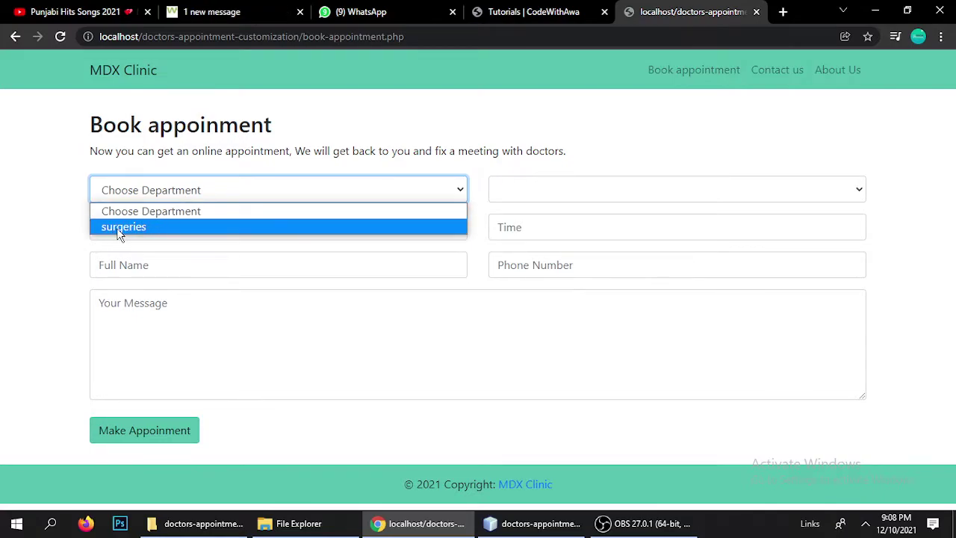
pyautogui.click(123, 229)
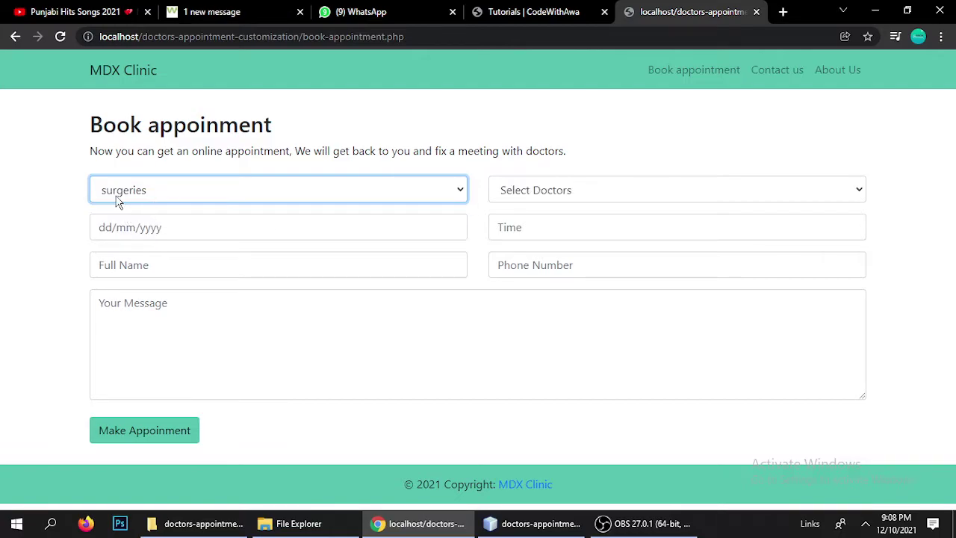
pyautogui.click(562, 193)
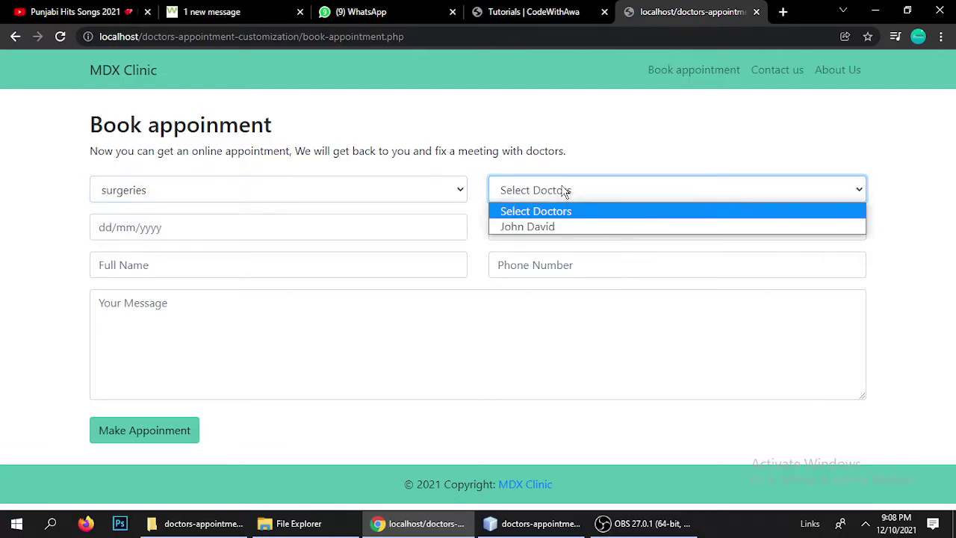
pyautogui.click(520, 229)
# Set the appointment date to 16/12/2021 and the time to 02:30 AM
pyautogui.click(330, 227)
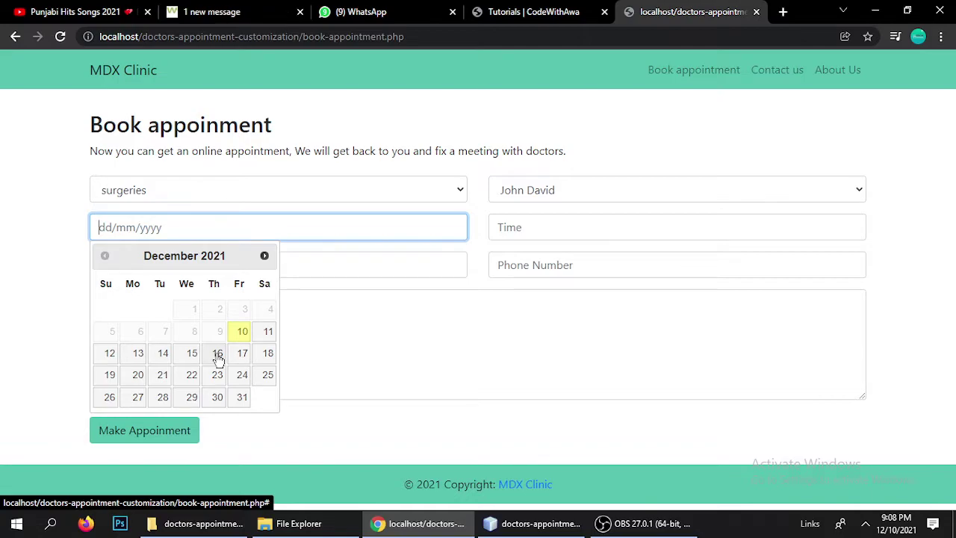
pyautogui.click(218, 355)
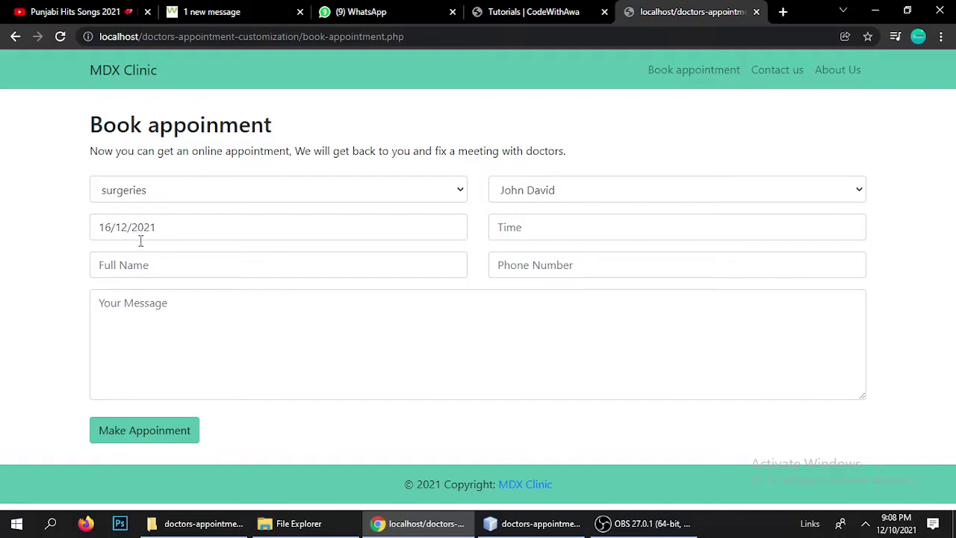
pyautogui.click(527, 238)
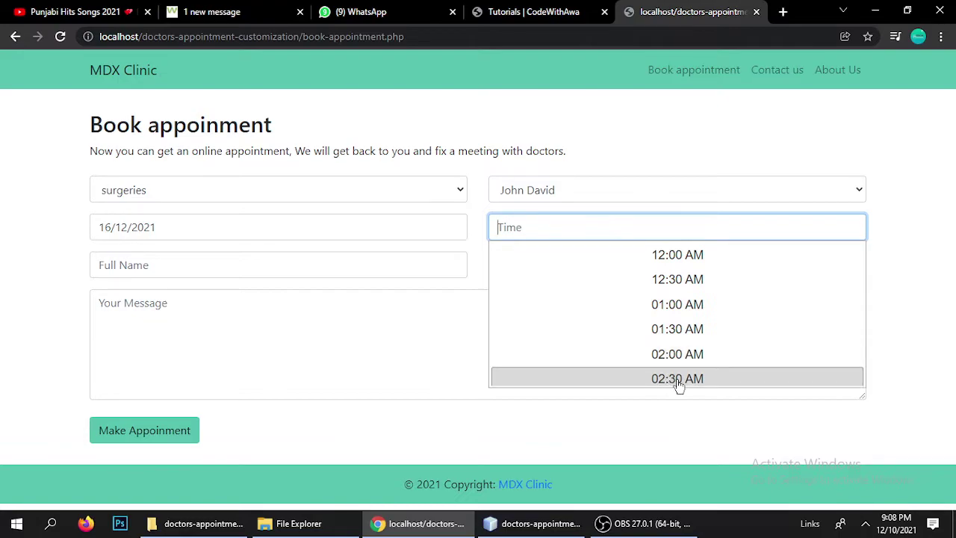
pyautogui.click(678, 381)
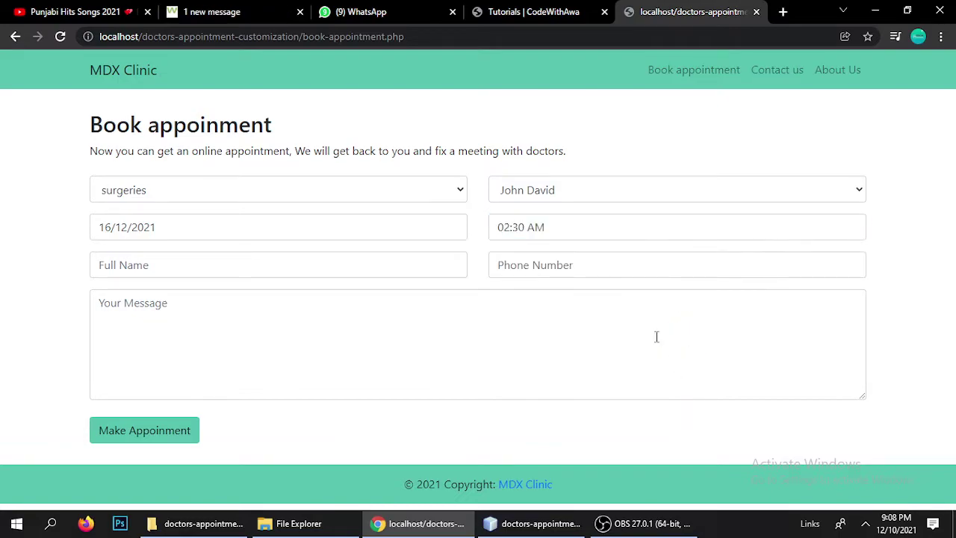
# Enter the patient's name and phone number with a +91 country code
pyautogui.click(201, 261)
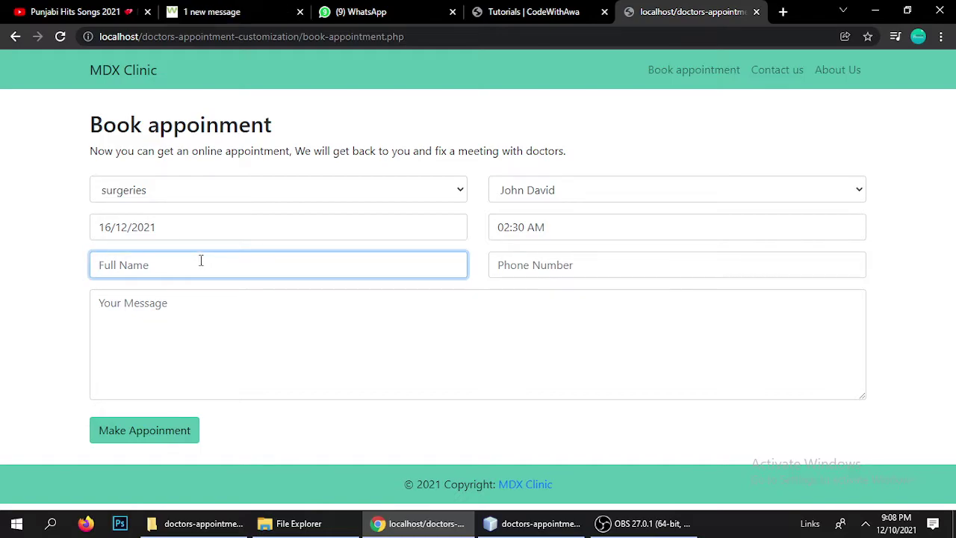
pyautogui.write('mahesh')
pyautogui.press('Tab')
pyautogui.write('88')
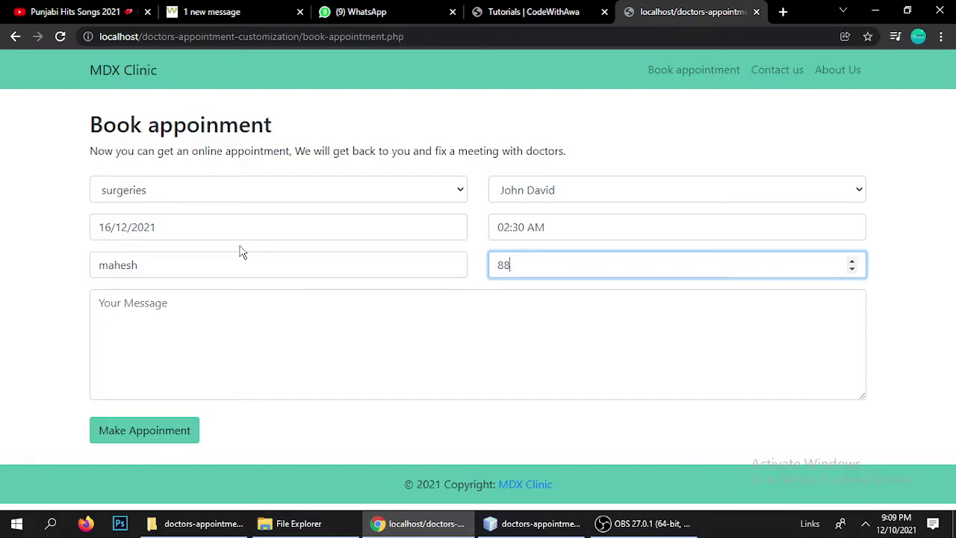
pyautogui.write('27213')
pyautogui.press('Left')
pyautogui.press('Left')
pyautogui.press('Left')
pyautogui.press('Left')
pyautogui.press('Left')
pyautogui.press('Left')
pyautogui.write('+91')
# Write the message 'Message of petient' and submit the appointment request
pyautogui.click(200, 340)
pyautogui.write('Ts')
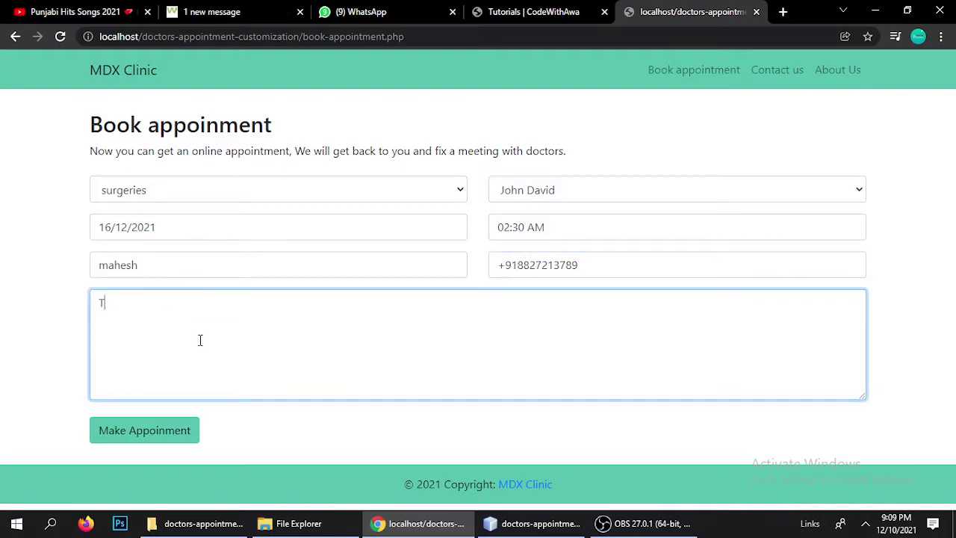
pyautogui.press('BackSpace')
pyautogui.press('BackSpace')
pyautogui.write('Message of')
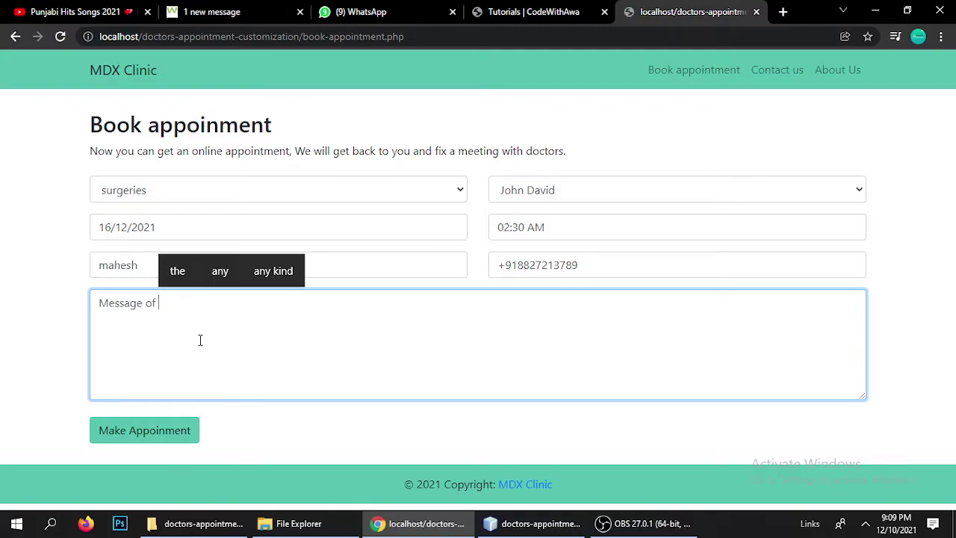
pyautogui.write(' pe')
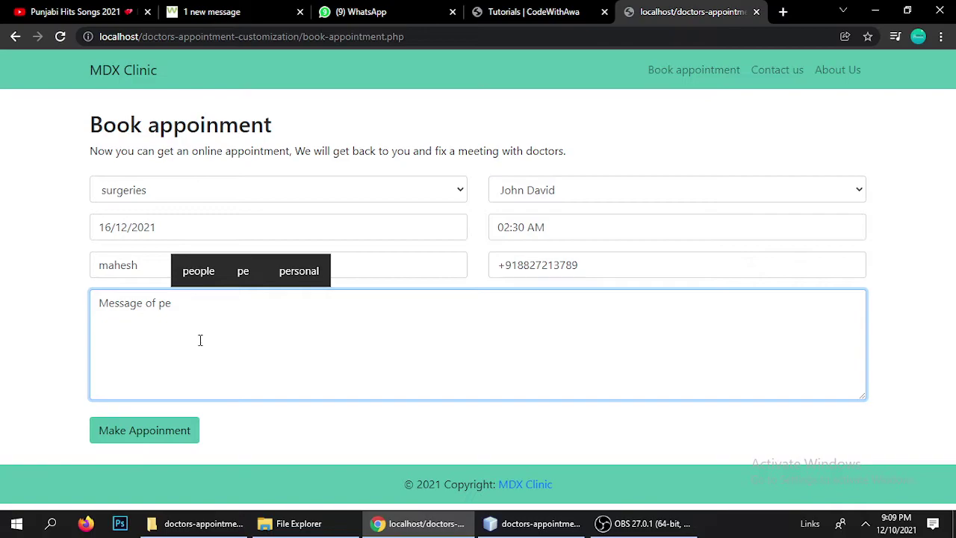
pyautogui.write('tient')
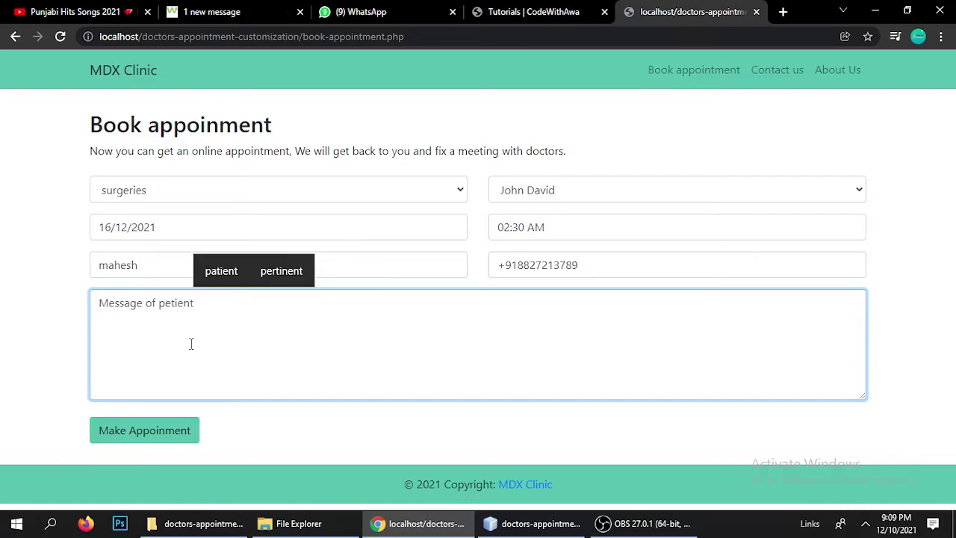
pyautogui.click(9, 367)
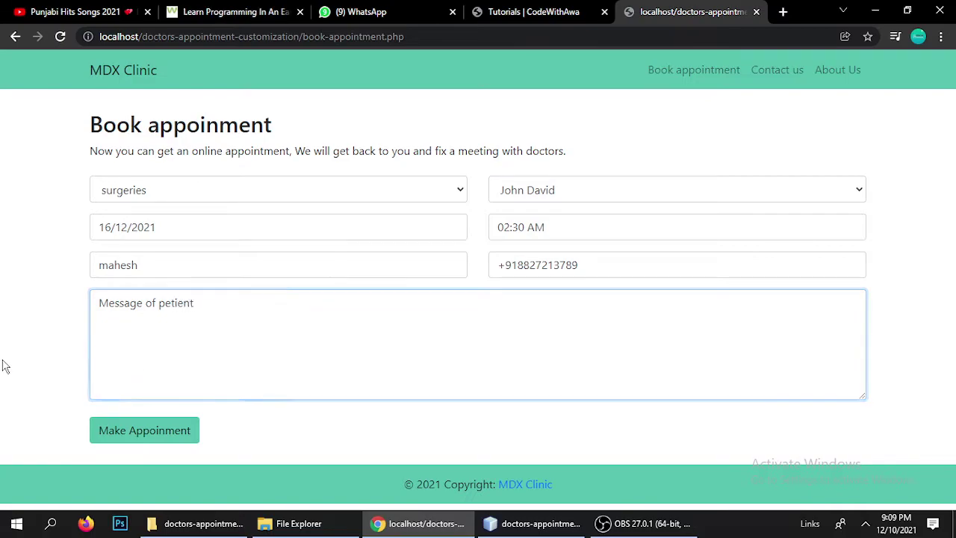
pyautogui.click(161, 437)
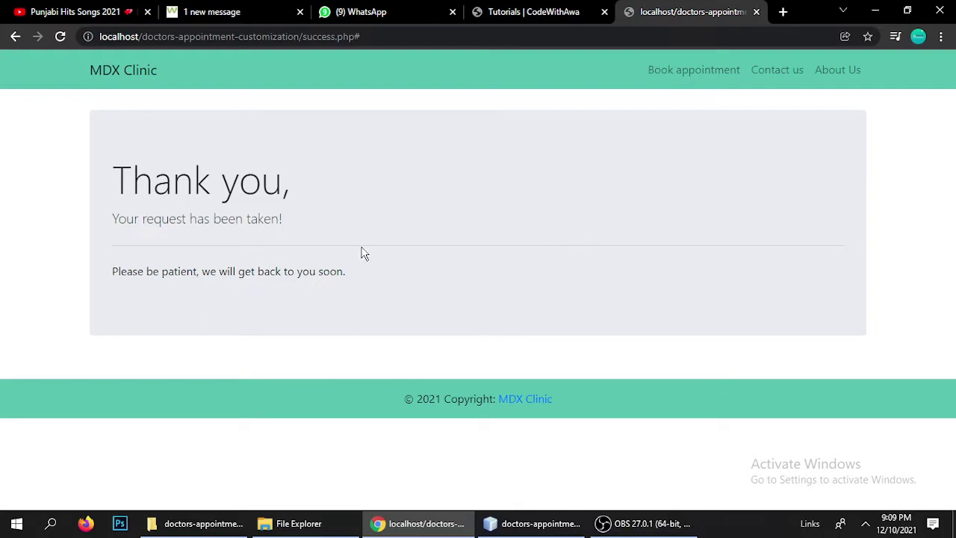
# Return to the blank booking form, then go to the Contact Us page
pyautogui.click(683, 81)
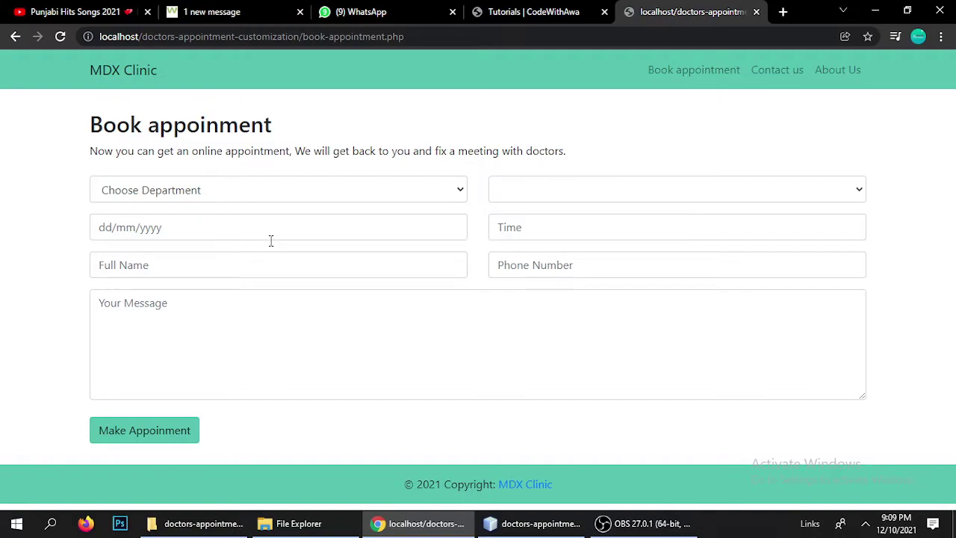
pyautogui.click(767, 76)
# Fill the contact's name from the saved suggestion and enter their phone number
pyautogui.click(154, 186)
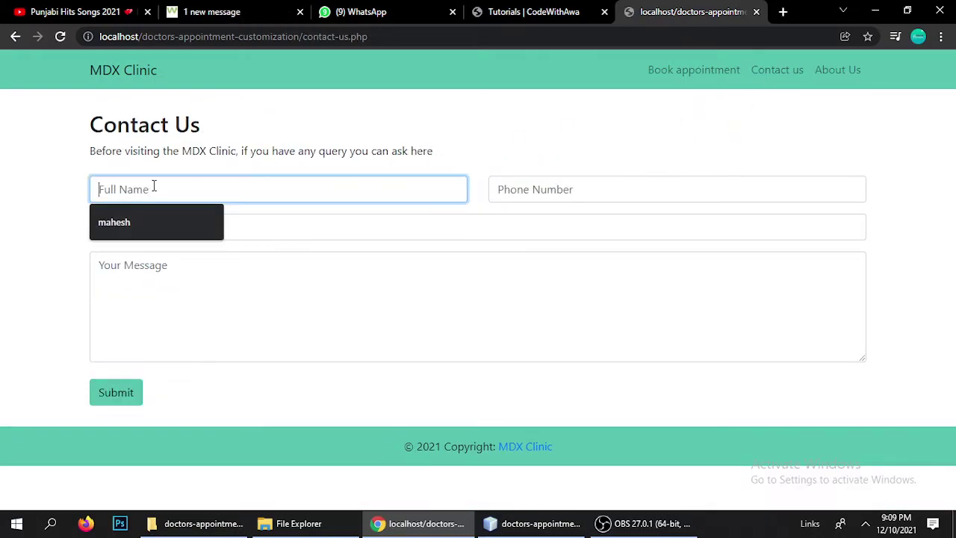
pyautogui.press('Down')
pyautogui.press('Return')
pyautogui.click(533, 186)
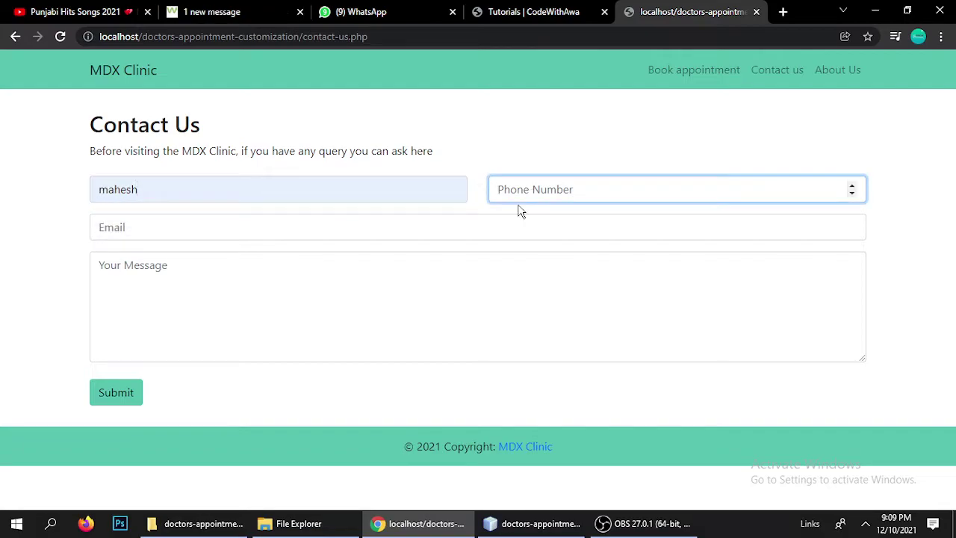
# Choose the saved e-mail, write 'Test mess' as the message, and submit
pyautogui.click(272, 227)
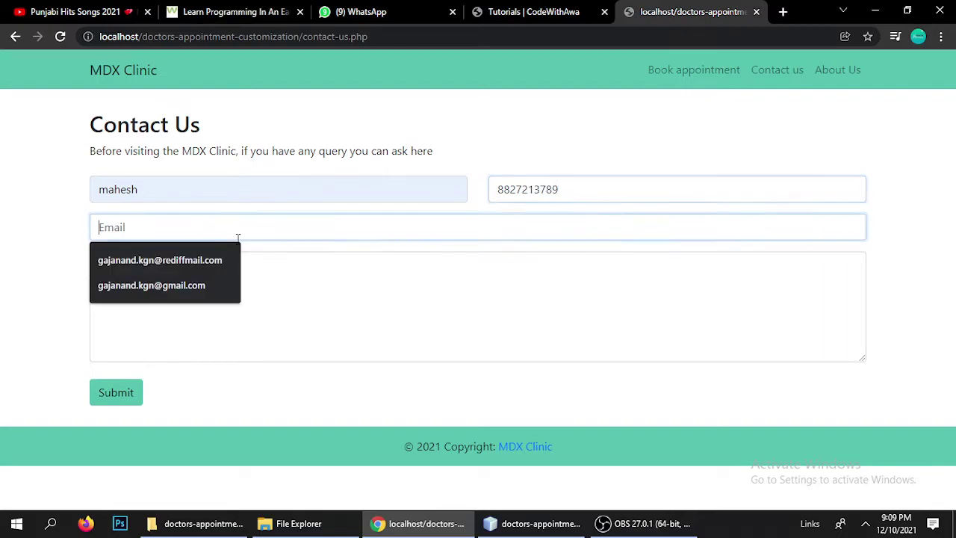
pyautogui.click(153, 285)
pyautogui.click(168, 303)
pyautogui.write('T')
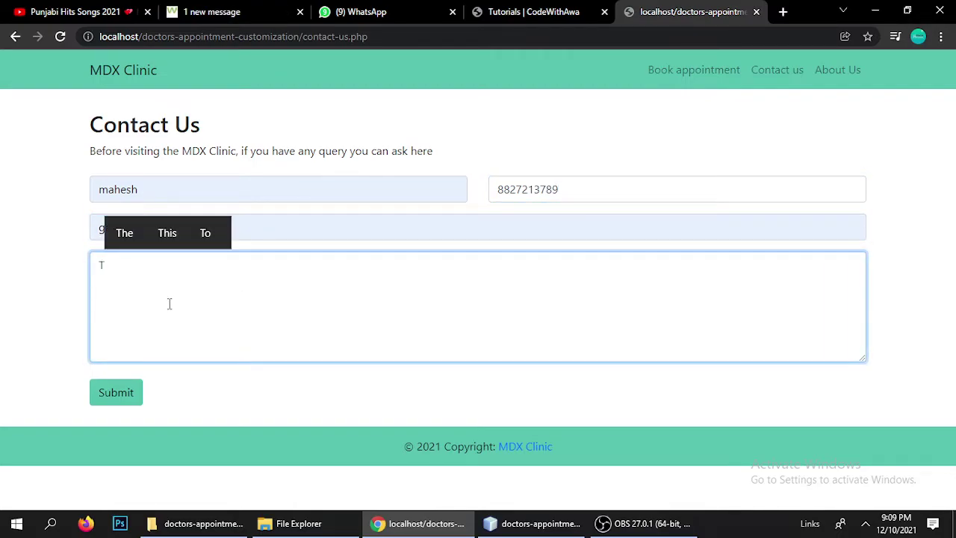
pyautogui.write('est message')
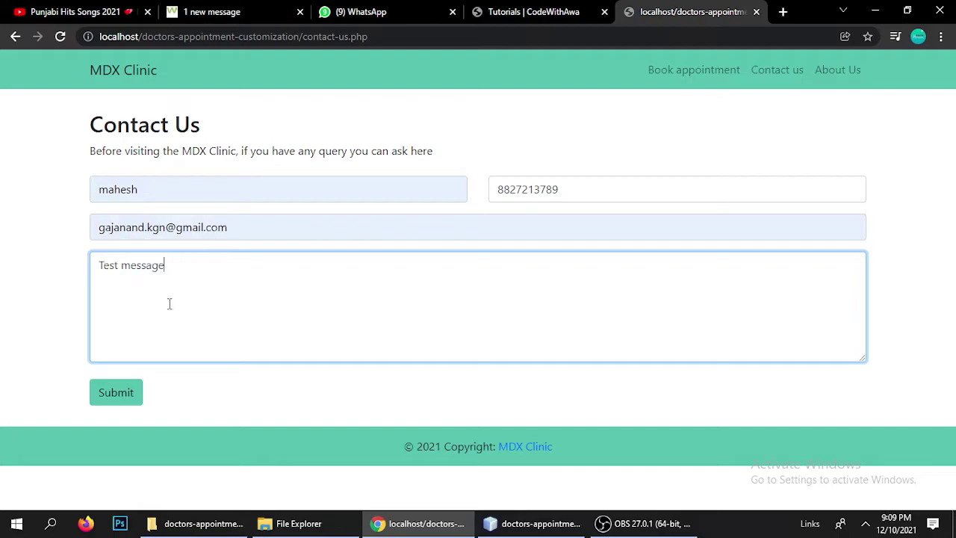
pyautogui.click(123, 394)
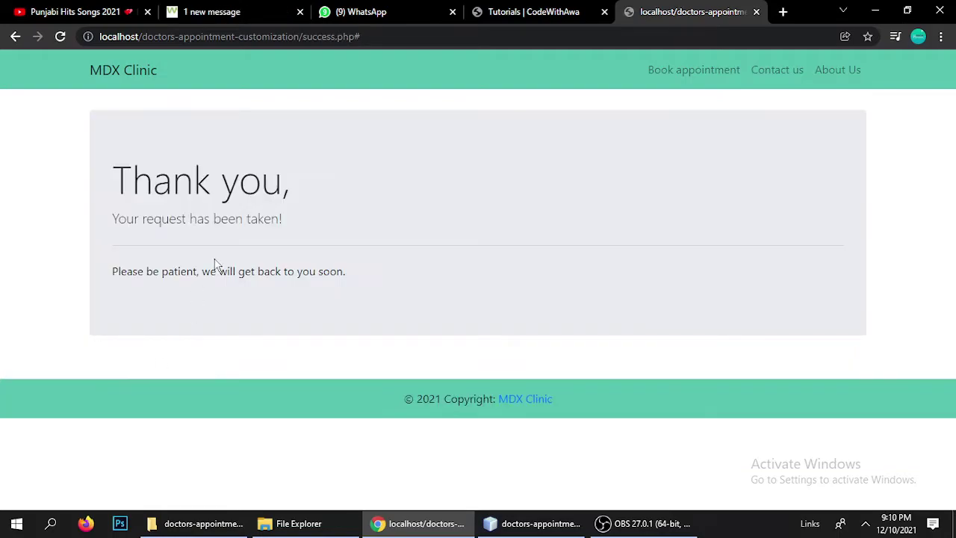
# Highlight the Thank you heading, then go to the About Us page
pyautogui.moveTo(113, 191); pyautogui.dragTo(282, 192)
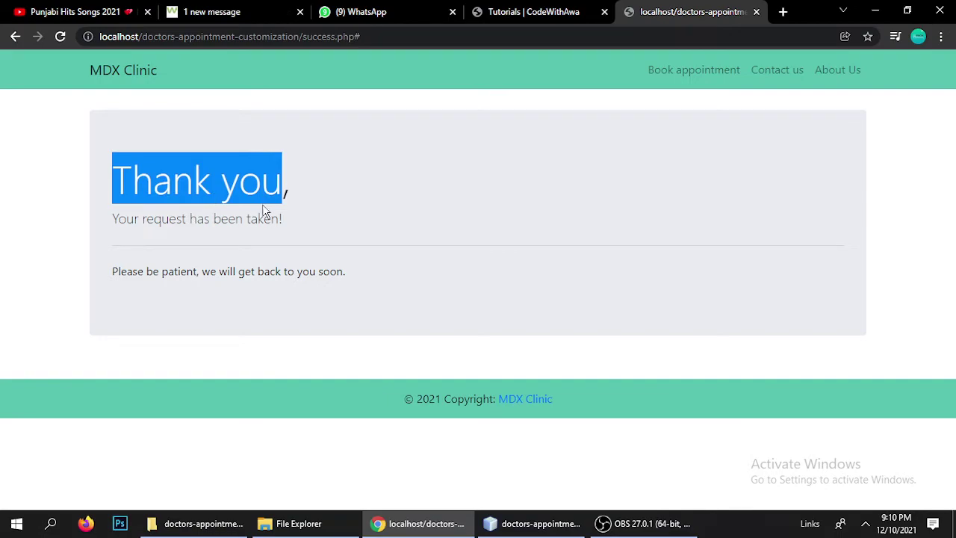
pyautogui.click(280, 239)
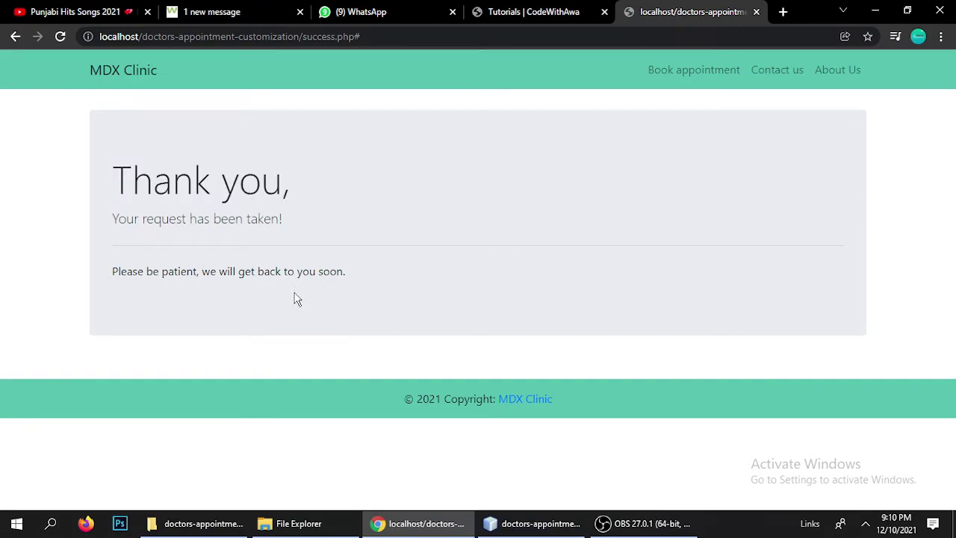
pyautogui.click(834, 70)
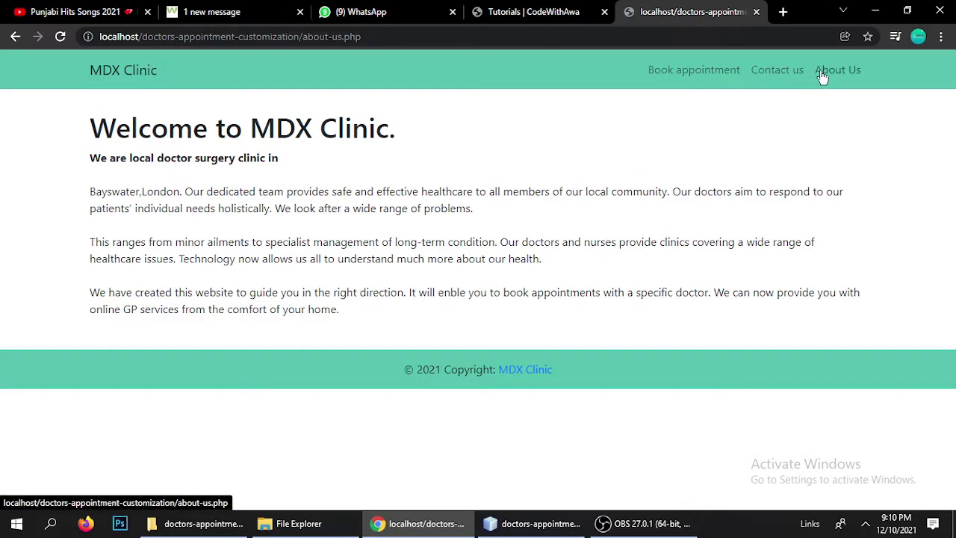
# Return to the home page and select 'index.php' in the web address
pyautogui.click(113, 67)
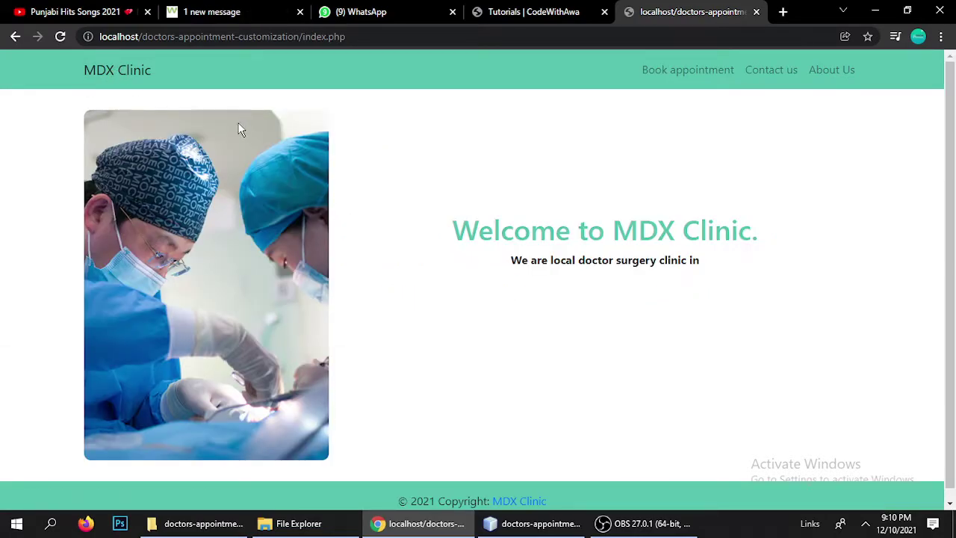
pyautogui.moveTo(302, 42); pyautogui.dragTo(348, 37)
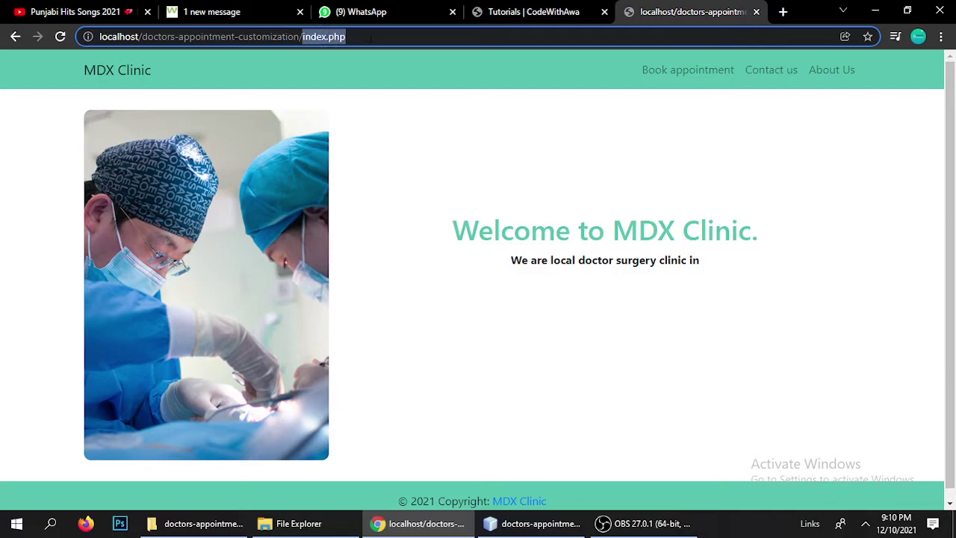
# Go to the site's /admin address and log in with the admin password
pyautogui.press('BackSpace')
pyautogui.write('admin')
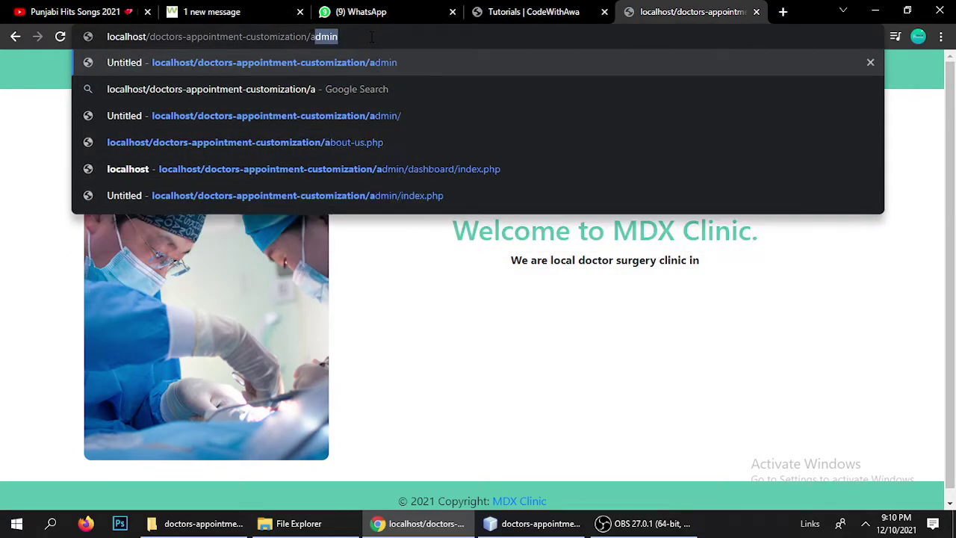
pyautogui.press('Return')
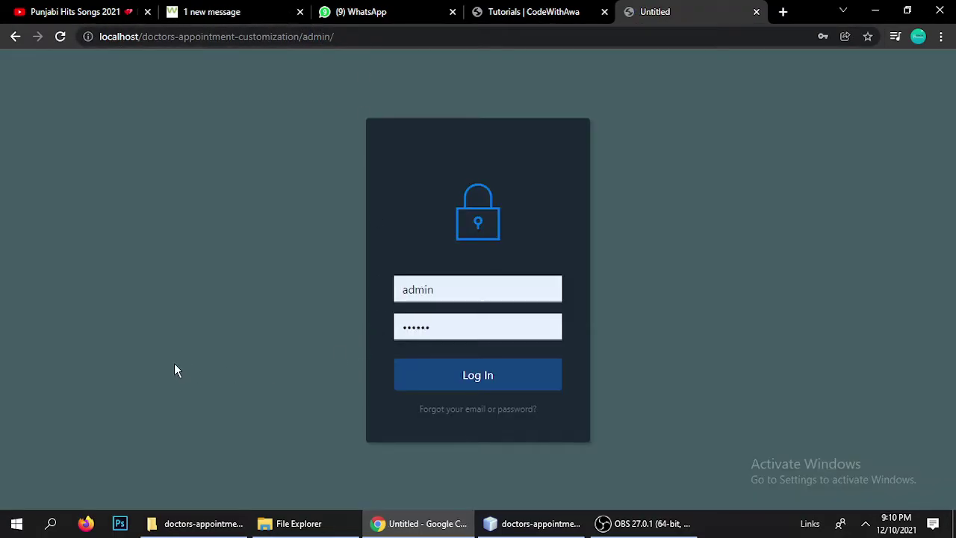
pyautogui.doubleClick(440, 291)
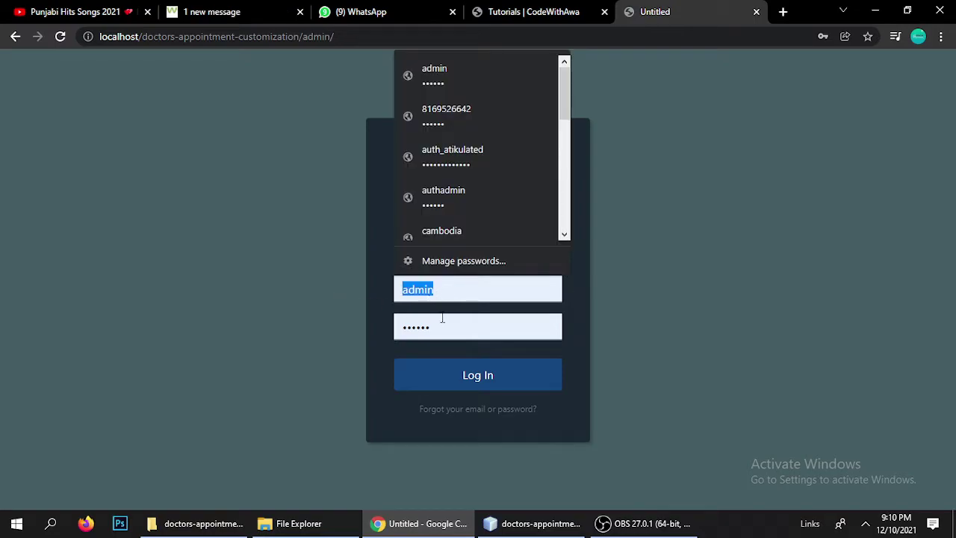
pyautogui.press('Tab')
pyautogui.write('123')
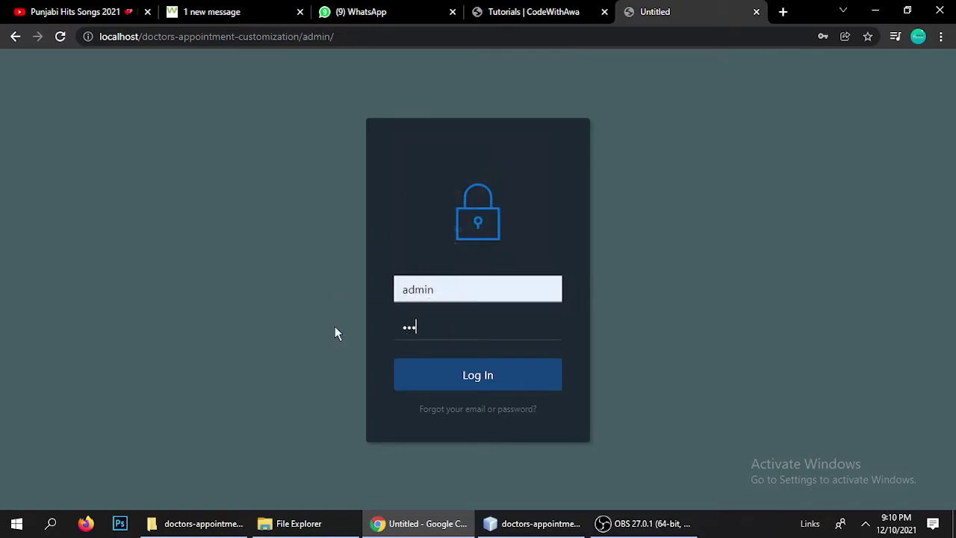
pyautogui.write('456')
pyautogui.click(439, 376)
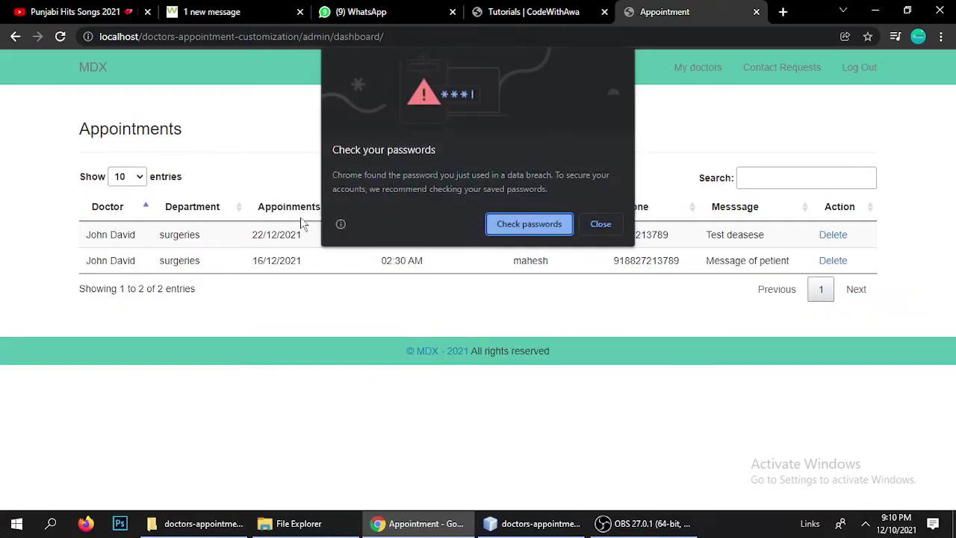
# Dismiss the password warning, sort appointments by Time, and go to Contact Requests
pyautogui.click(597, 224)
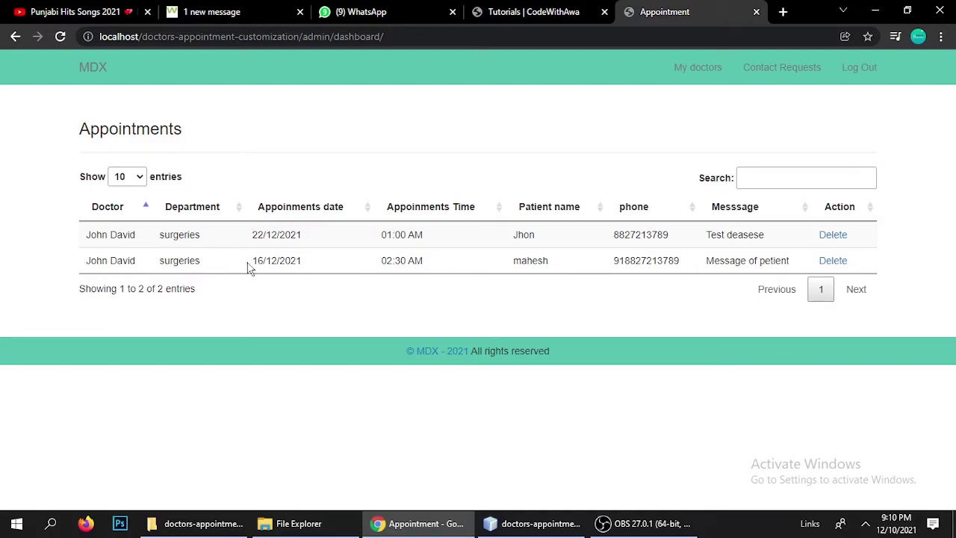
pyautogui.doubleClick(173, 235)
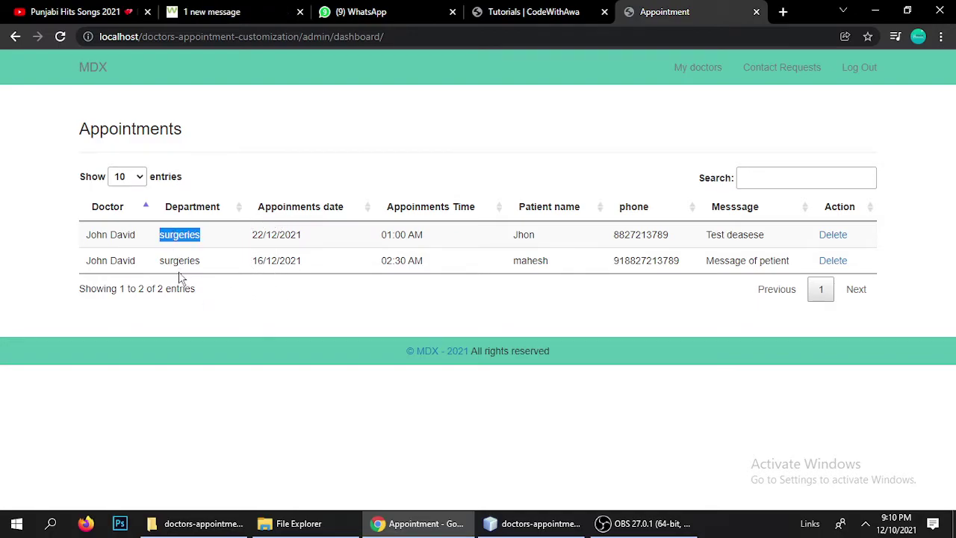
pyautogui.doubleClick(174, 261)
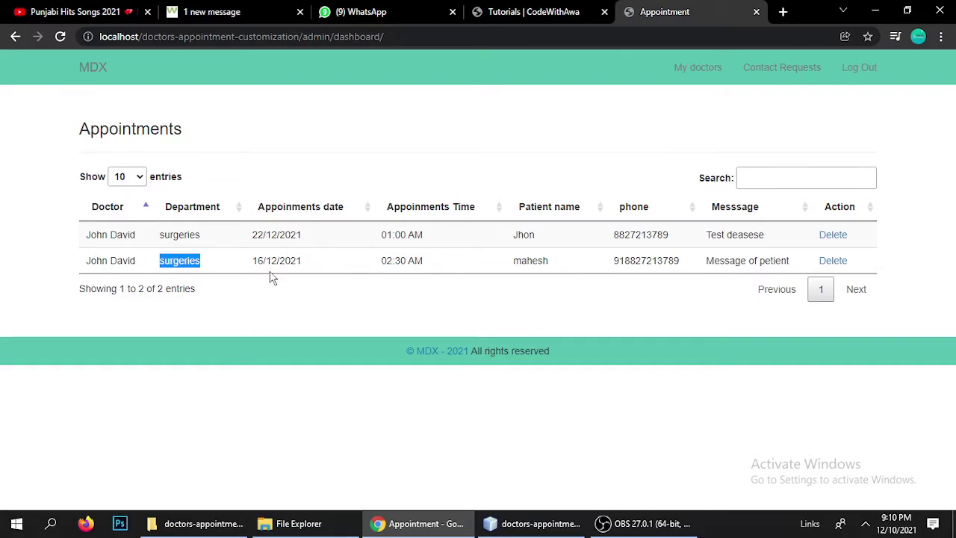
pyautogui.click(469, 211)
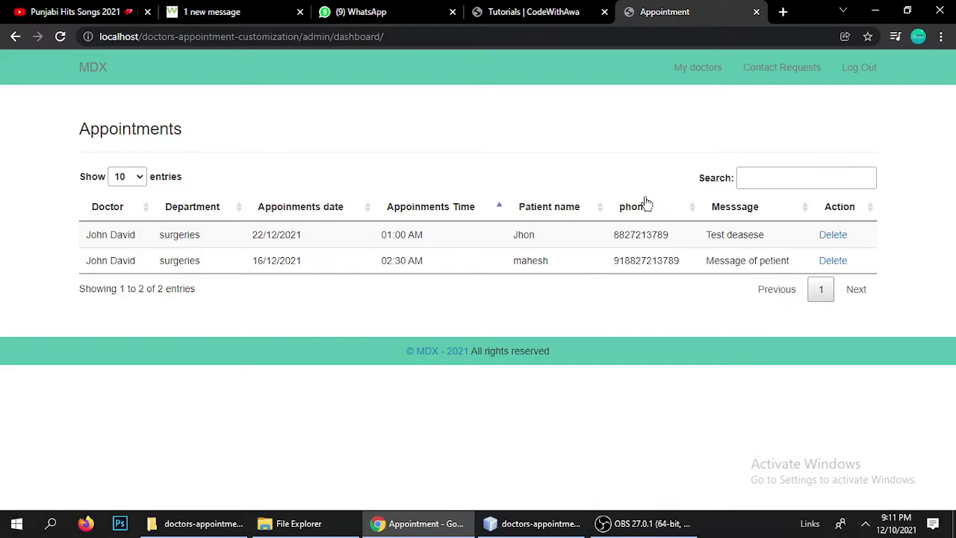
pyautogui.click(753, 79)
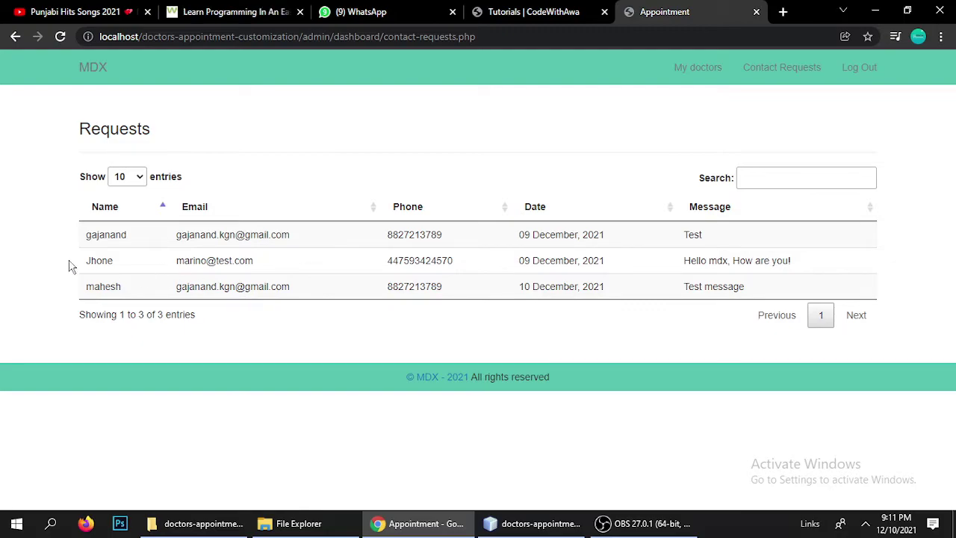
# Select each of the three contact requests' names in turn
pyautogui.doubleClick(100, 239)
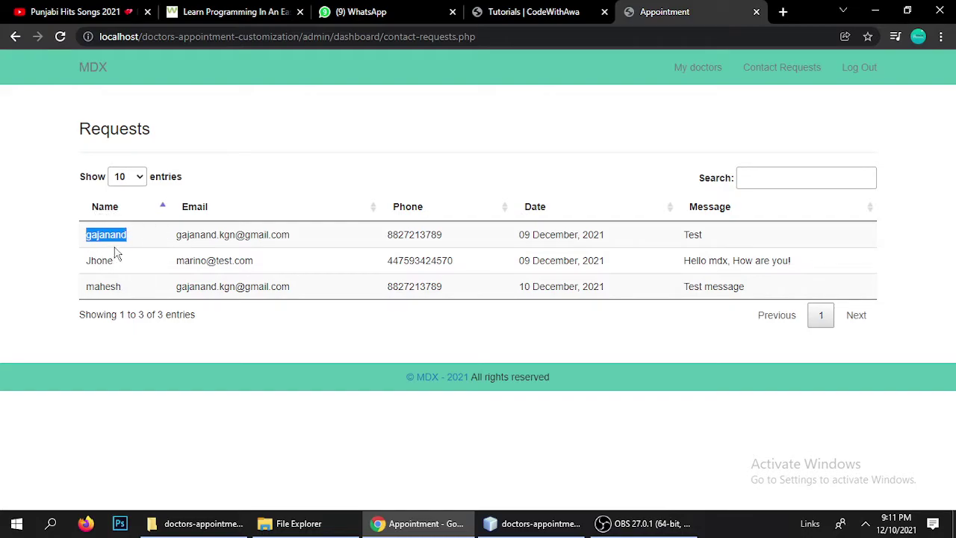
pyautogui.doubleClick(97, 260)
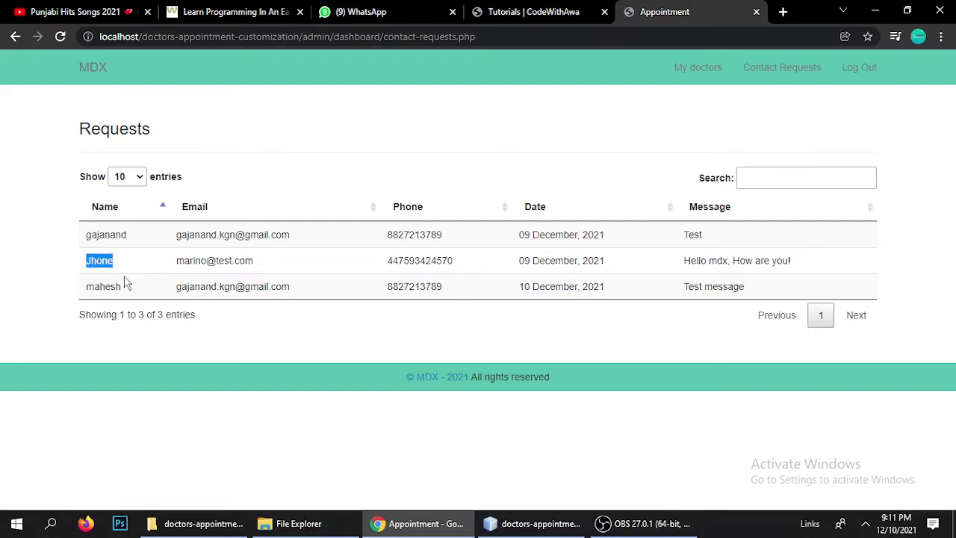
pyautogui.doubleClick(103, 286)
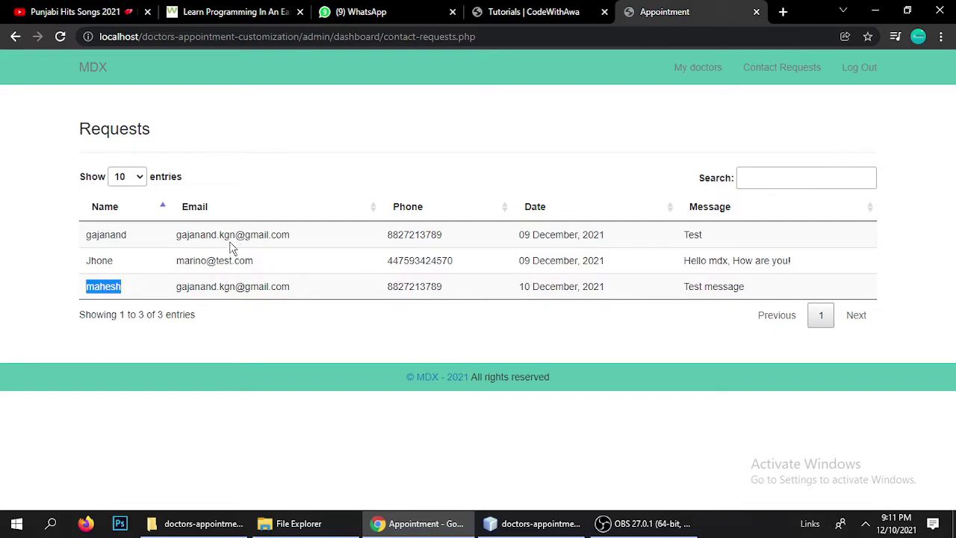
pyautogui.click(333, 295)
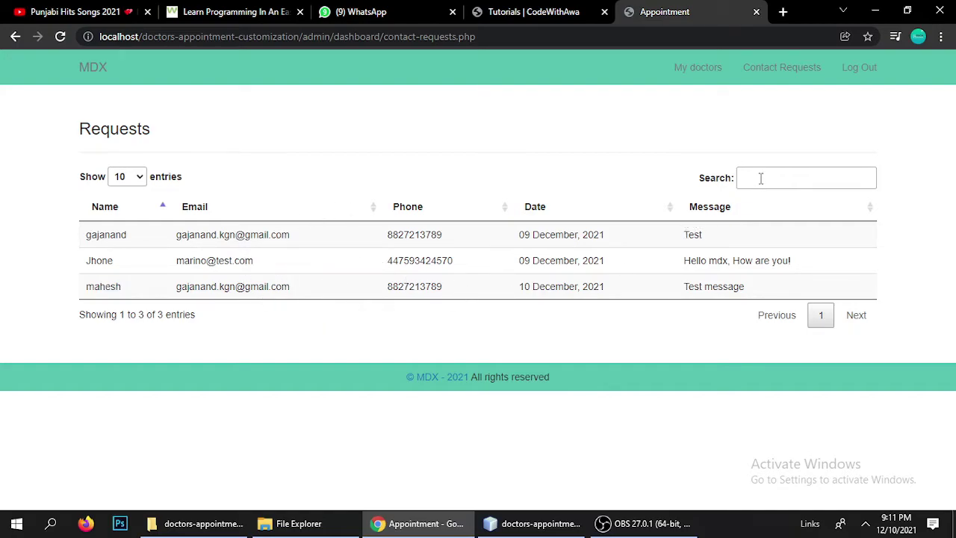
# Filter the requests by two contact names in Search, then clear it to show all 3
pyautogui.click(760, 178)
pyautogui.write('ma')
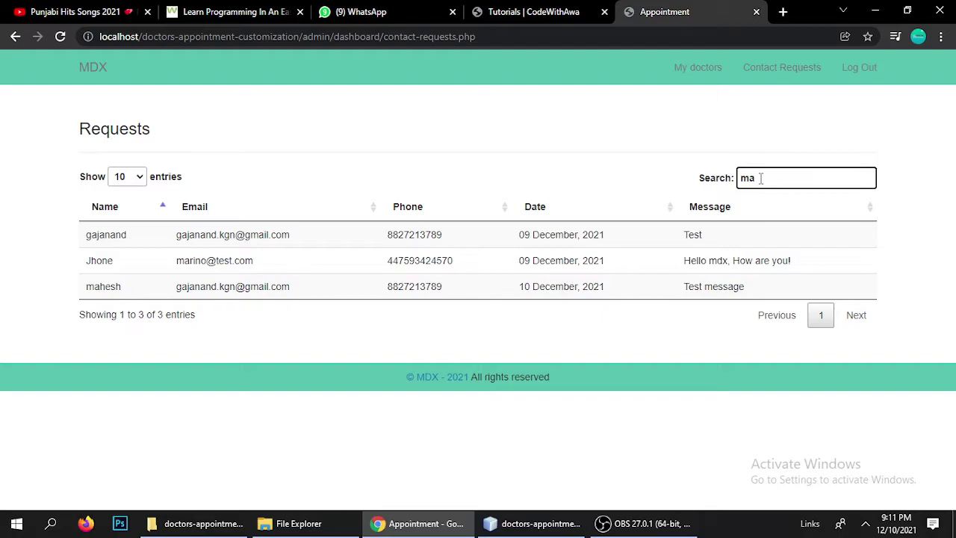
pyautogui.write('hes')
pyautogui.press('BackSpace')
pyautogui.press('BackSpace')
pyautogui.press('BackSpace')
pyautogui.press('BackSpace')
pyautogui.write('jho')
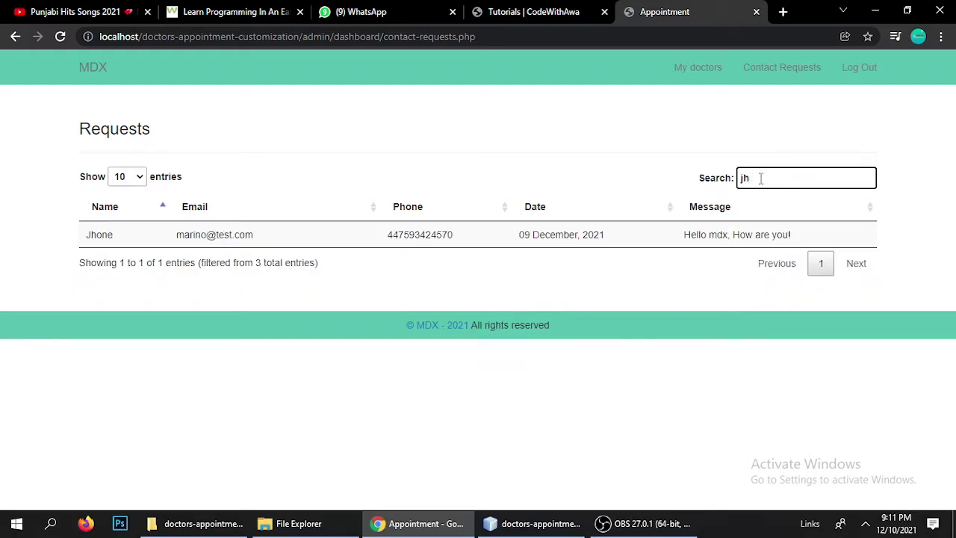
pyautogui.press('BackSpace')
pyautogui.press('BackSpace')
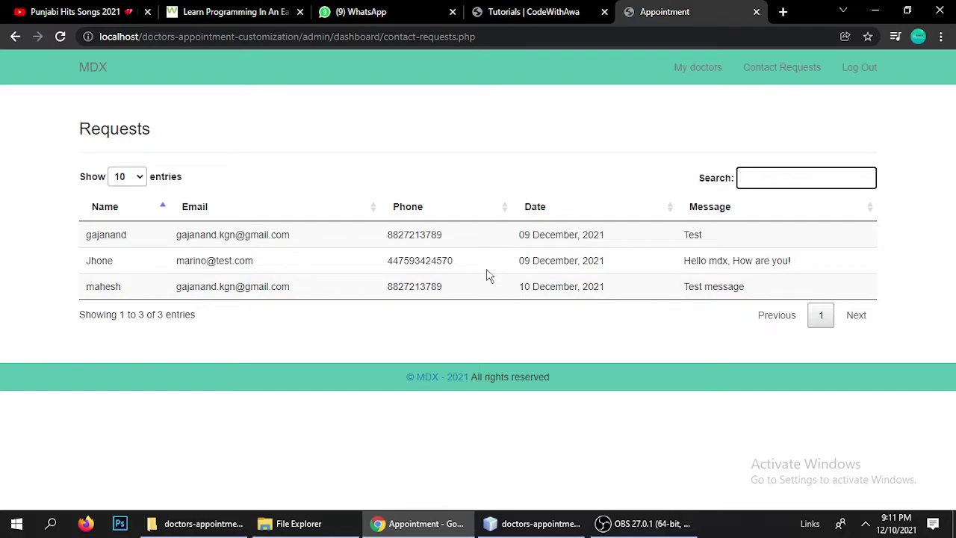
pyautogui.click(471, 179)
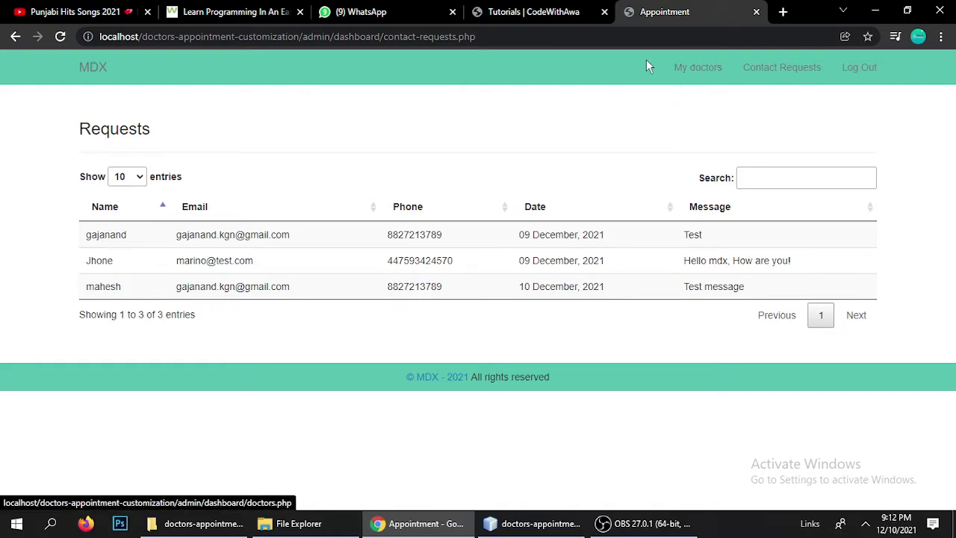
# Open the My doctors page and check the Add Doctors department choices
pyautogui.click(696, 73)
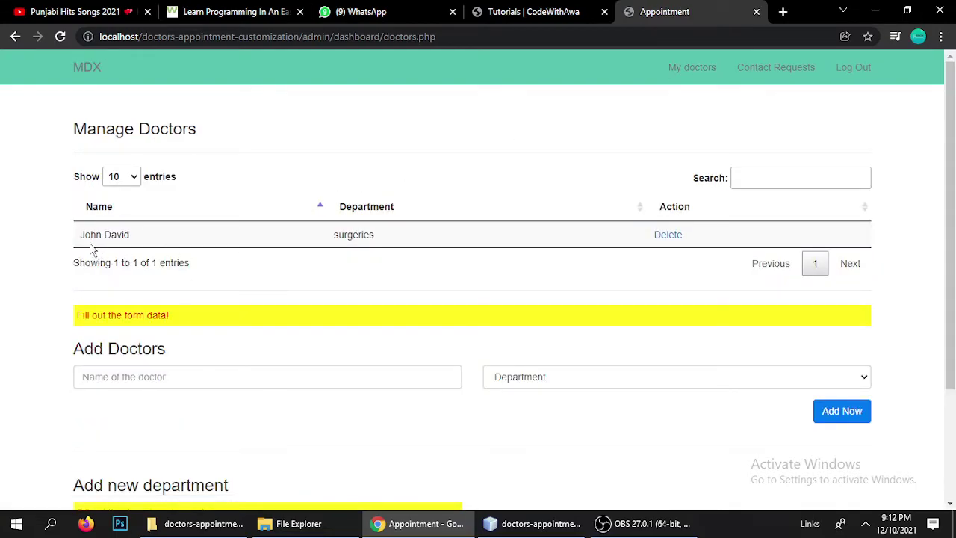
pyautogui.scroll(-2, 149, 246)
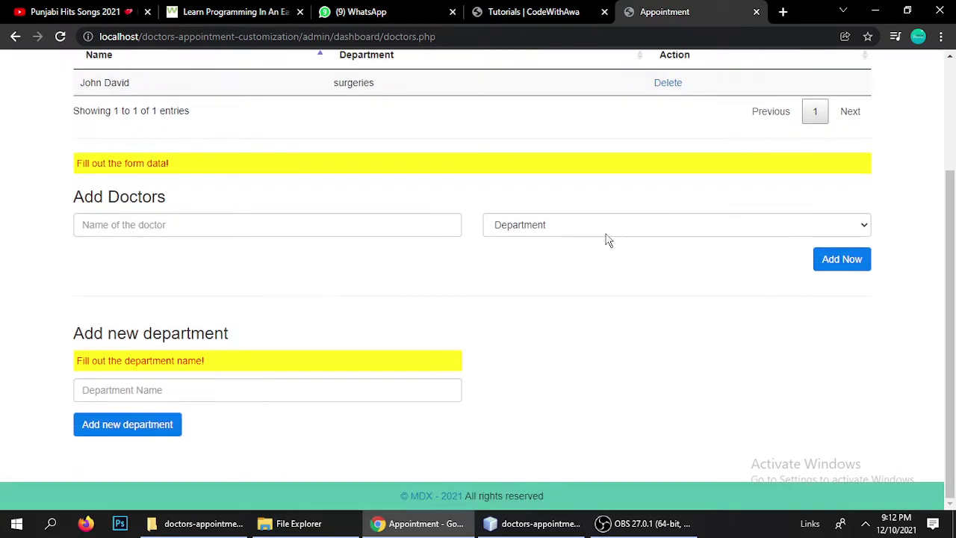
pyautogui.click(603, 228)
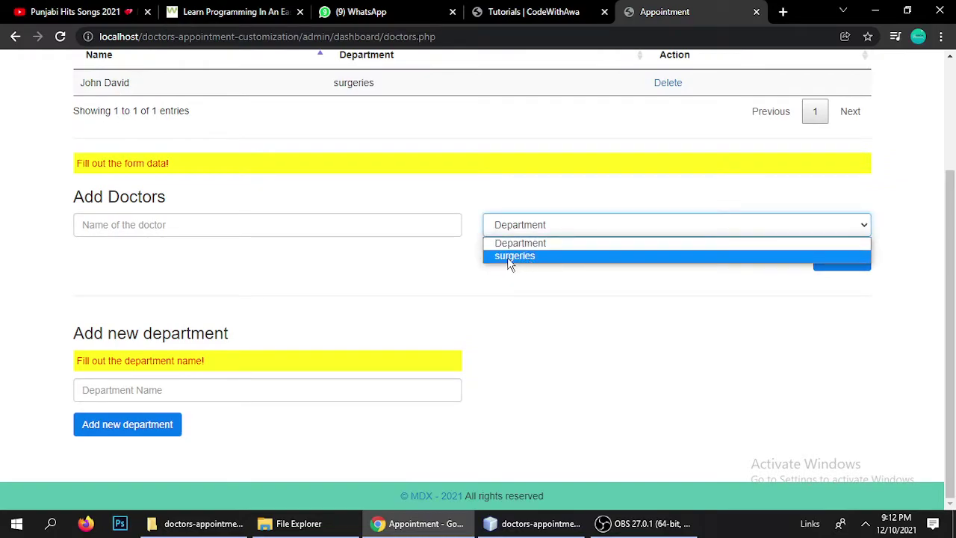
pyautogui.click(417, 290)
# Add a department named xyz and select it as the new doctor's department
pyautogui.click(121, 393)
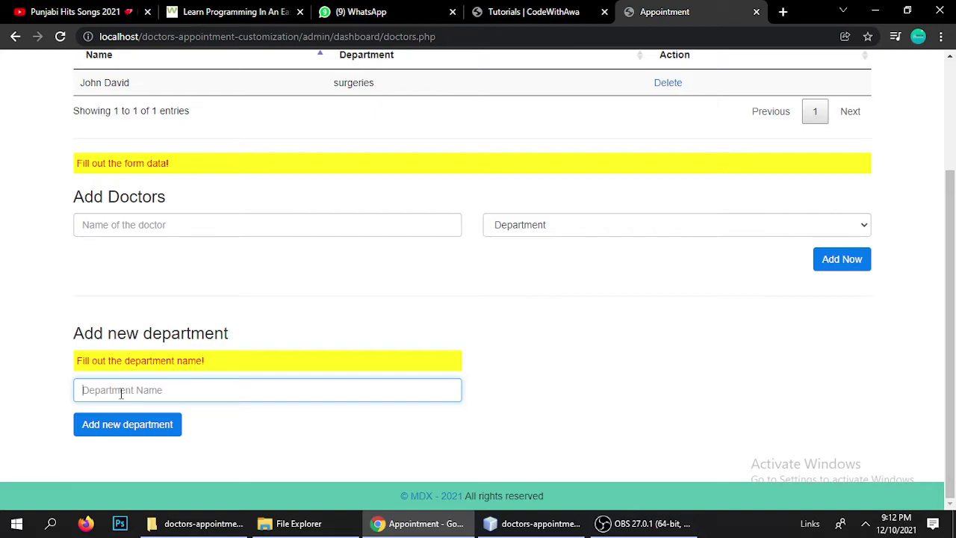
pyautogui.write('xd')
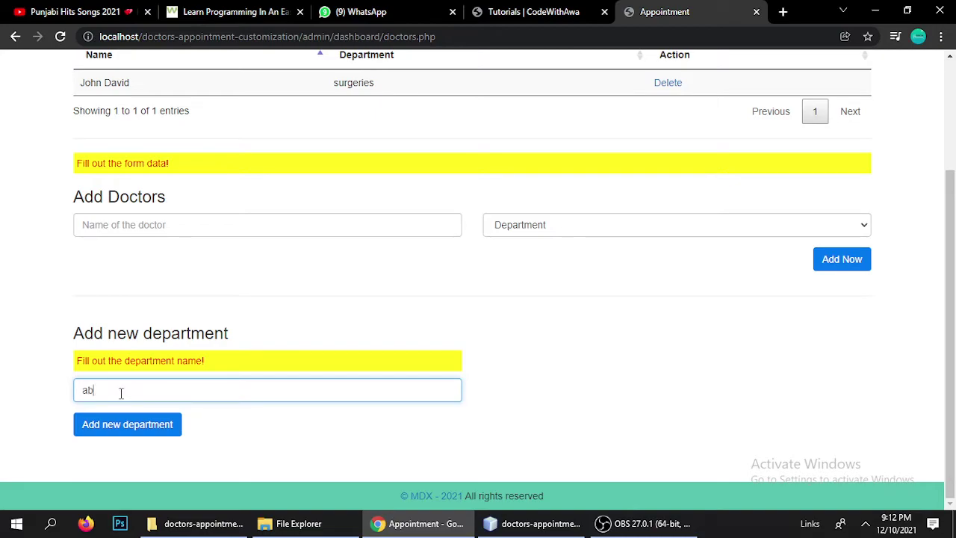
pyautogui.press('BackSpace')
pyautogui.press('BackSpace')
pyautogui.write('xyz')
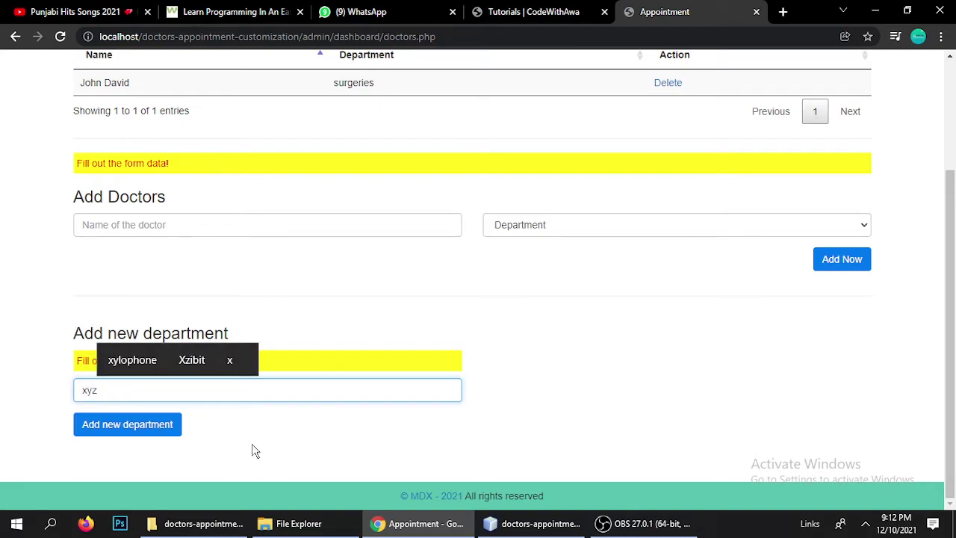
pyautogui.click(132, 425)
pyautogui.click(508, 235)
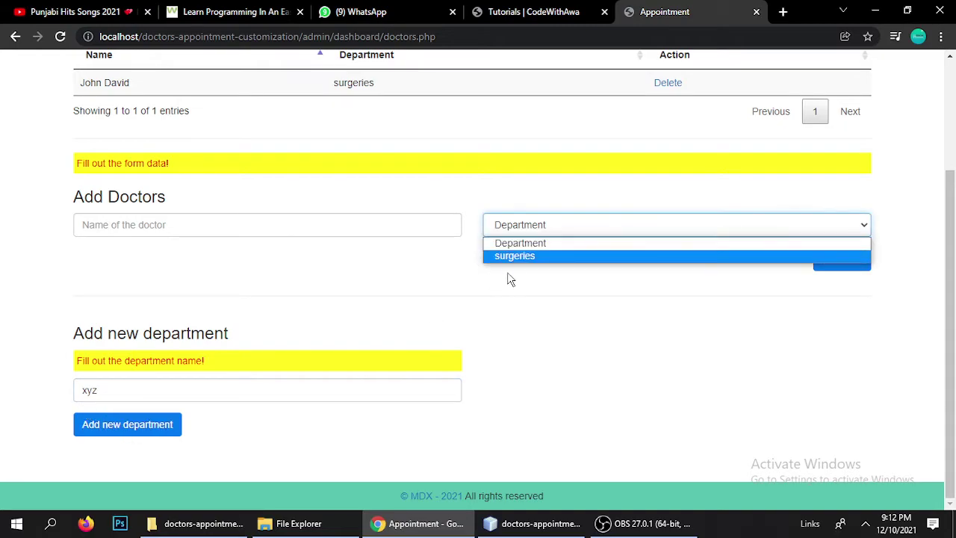
pyautogui.click(529, 308)
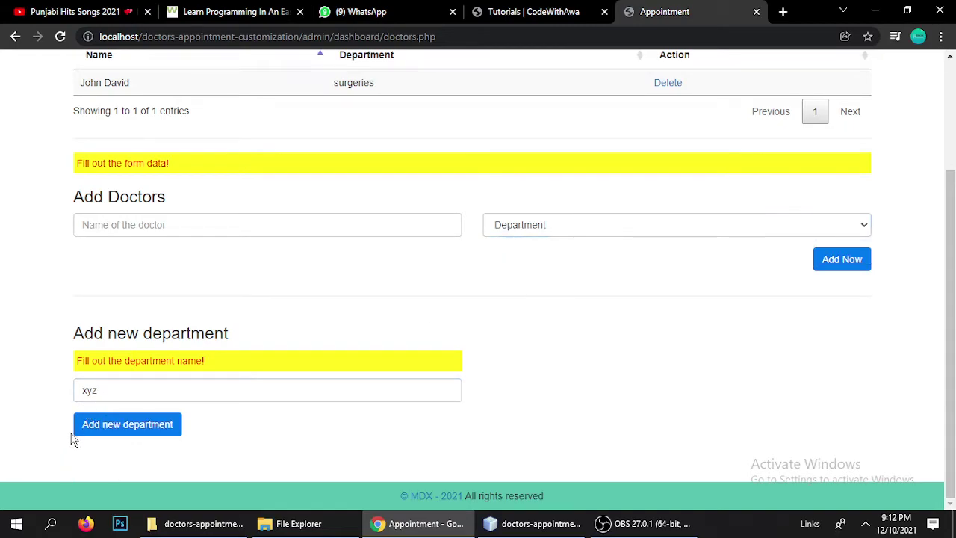
pyautogui.click(100, 424)
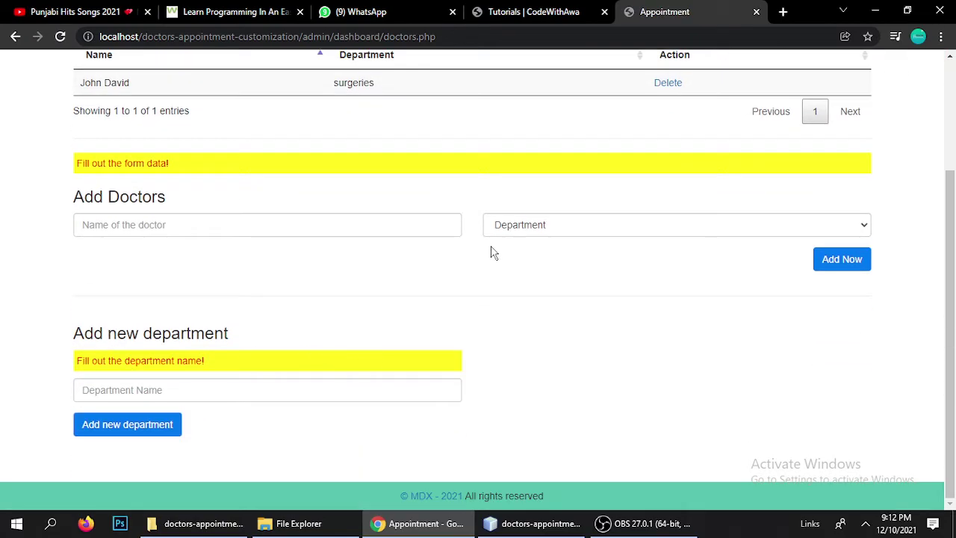
pyautogui.click(552, 227)
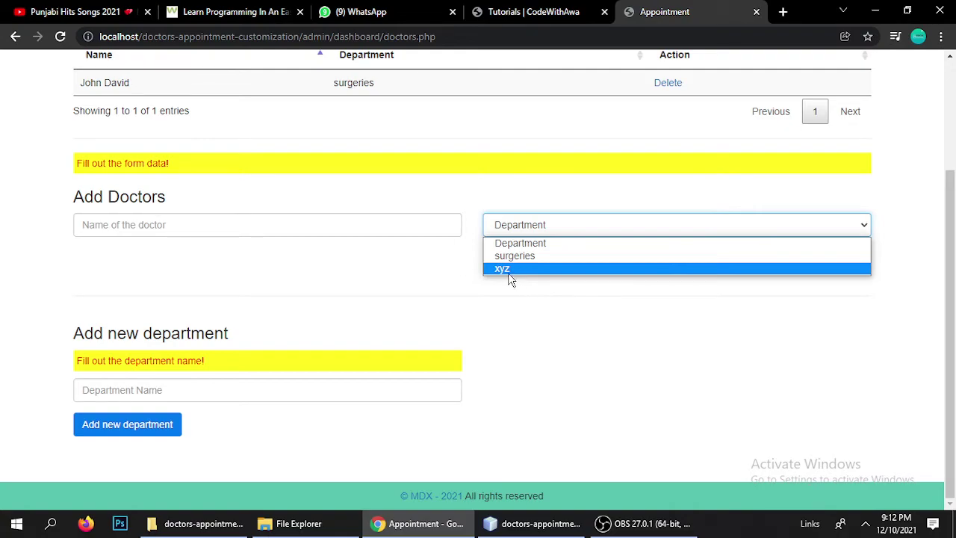
pyautogui.click(528, 271)
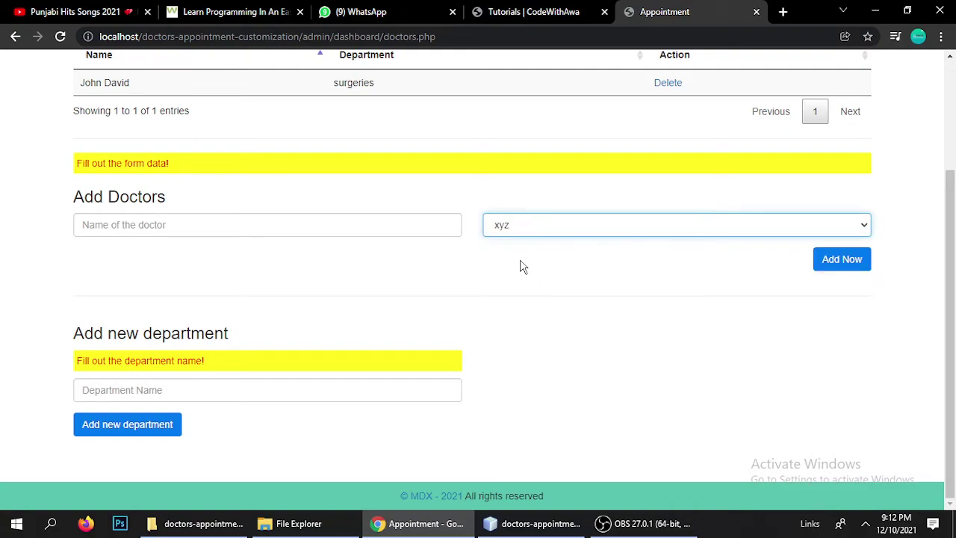
# Type the new doctor's name into the Add Doctors form
pyautogui.click(196, 232)
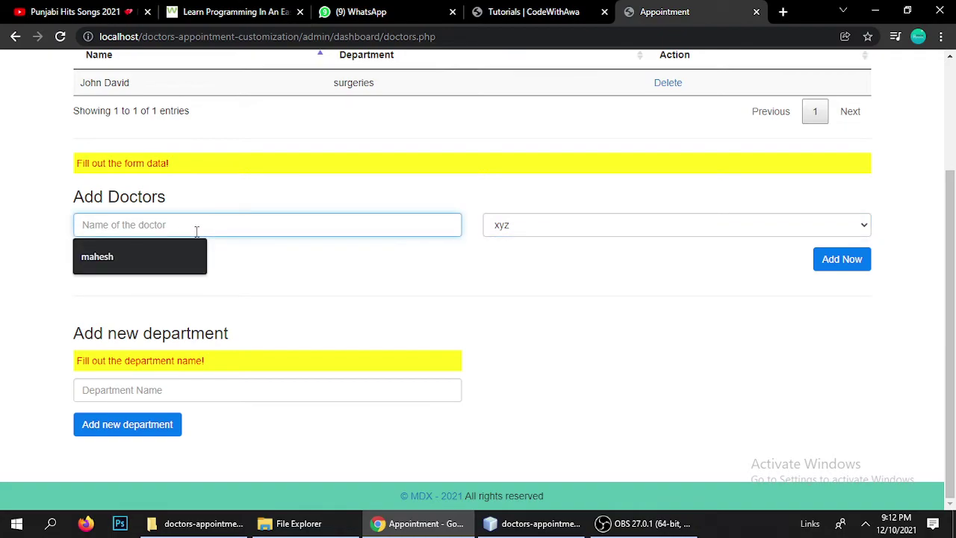
pyautogui.write('joy')
pyautogui.click(113, 283)
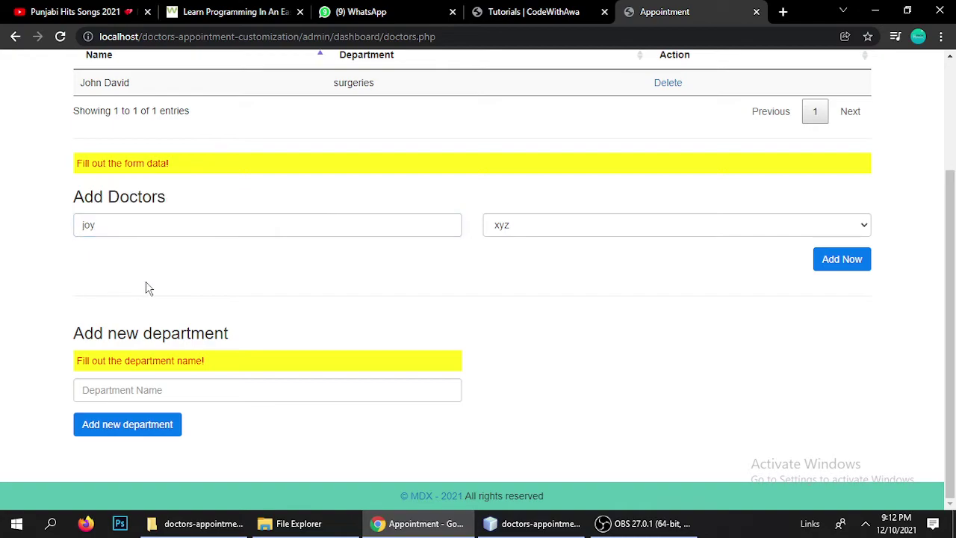
pyautogui.doubleClick(117, 231)
# Add the doctor under the xyz department, then delete that test entry
pyautogui.click(516, 228)
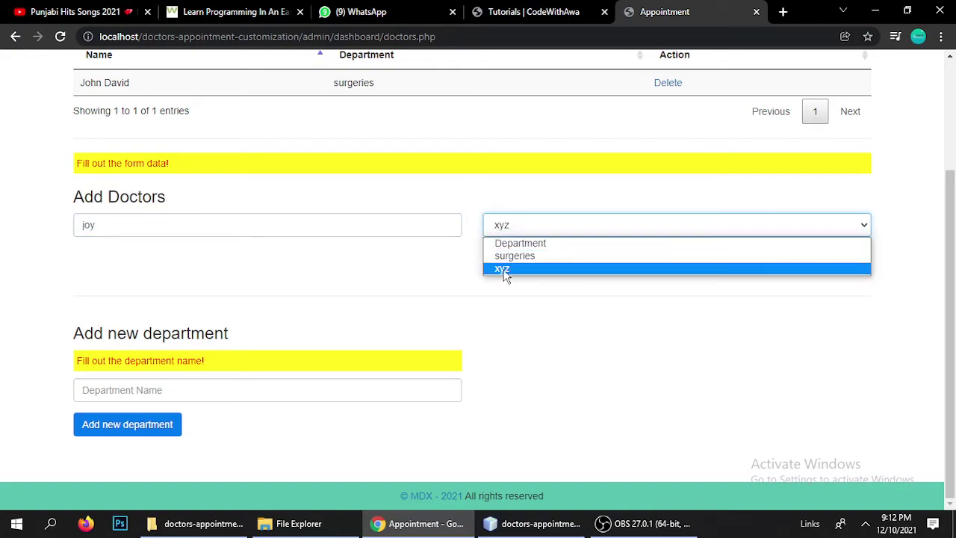
pyautogui.doubleClick(108, 230)
pyautogui.click(563, 233)
pyautogui.click(499, 269)
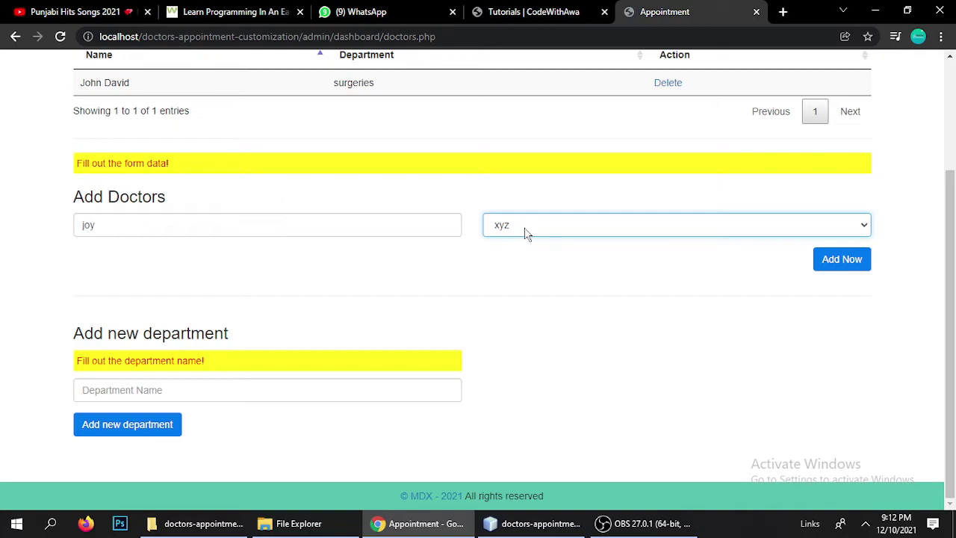
pyautogui.scroll(1, 746, 287)
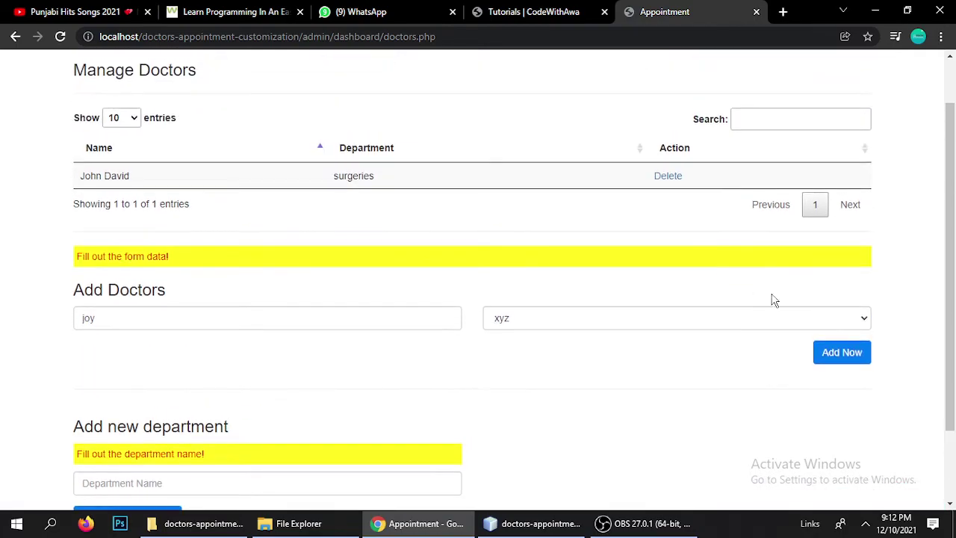
pyautogui.click(852, 357)
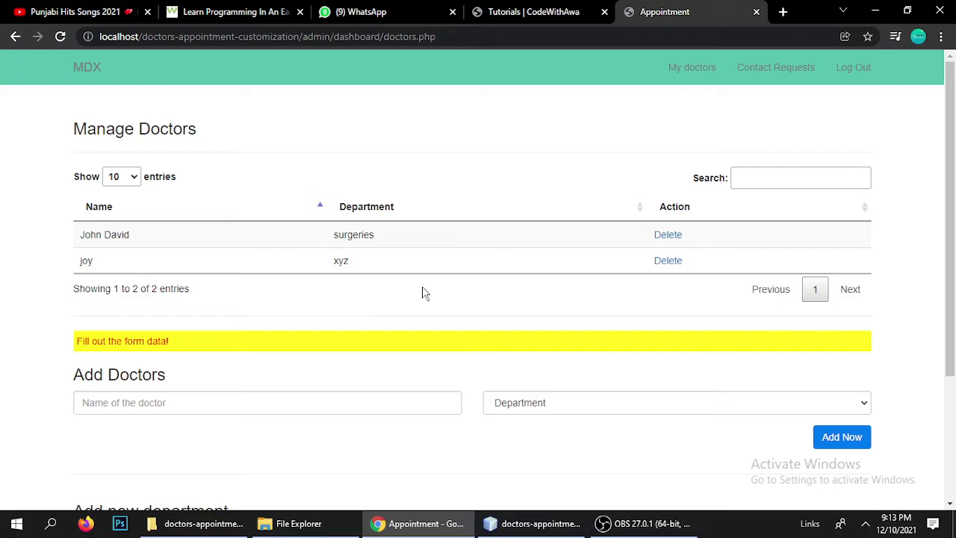
pyautogui.click(669, 261)
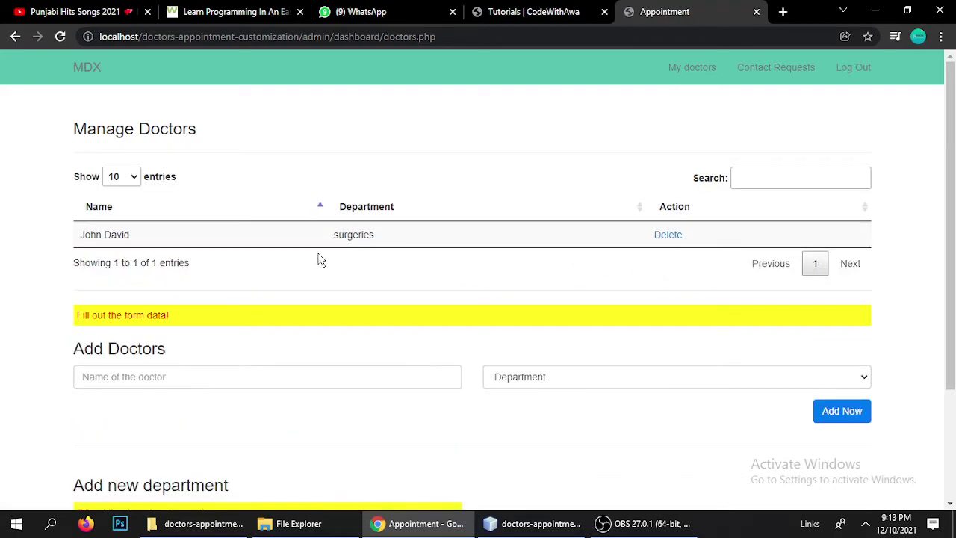
# Fill xyz into the Department Name field from suggestions and check the department choices
pyautogui.scroll(-1, 73, 313)
pyautogui.scroll(-1, 143, 366)
pyautogui.click(119, 384)
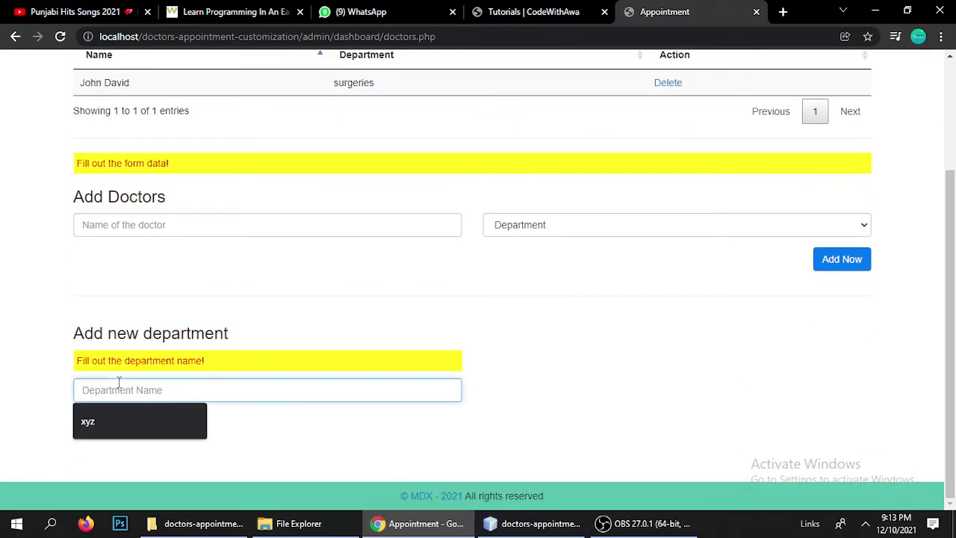
pyautogui.click(98, 423)
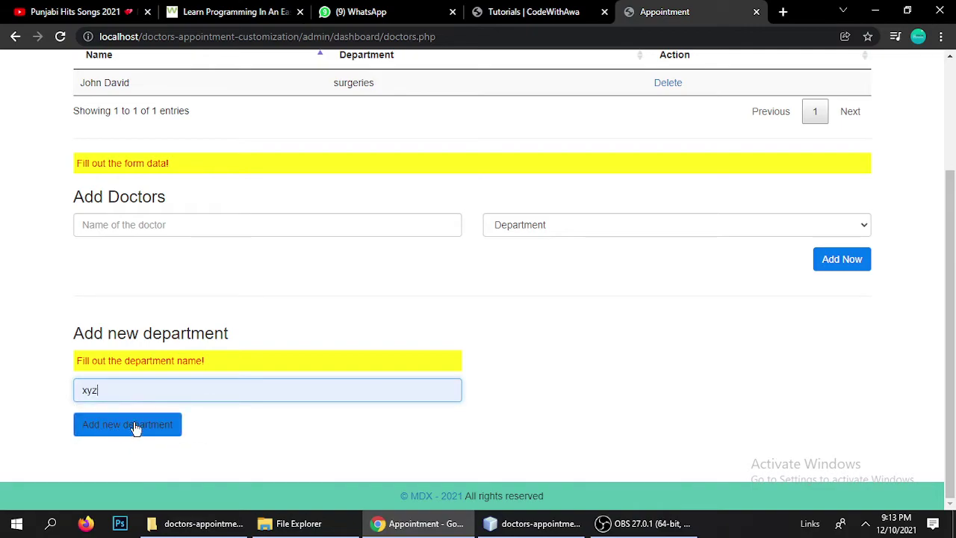
pyautogui.click(553, 227)
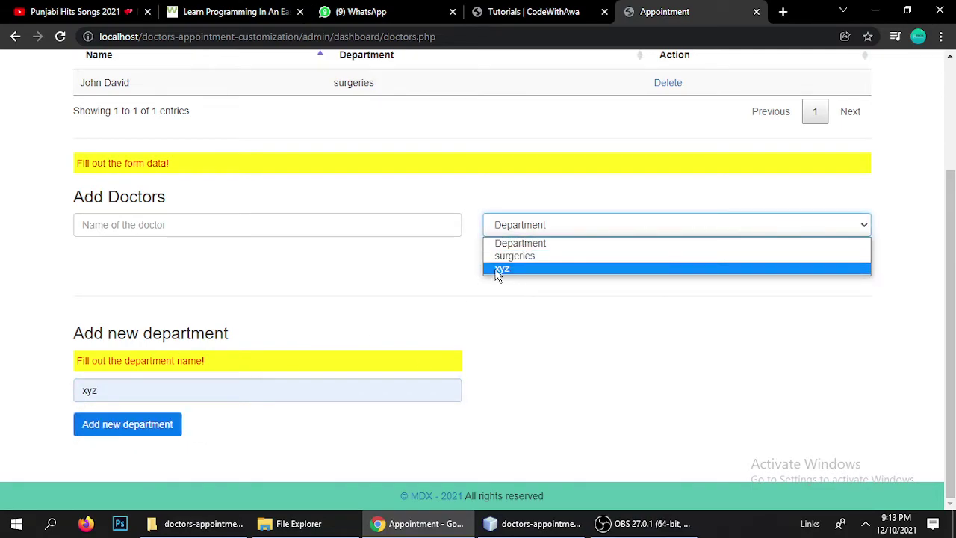
pyautogui.click(391, 279)
# Add the suggested doctor name under the xyz department, giving 2 doctors
pyautogui.click(204, 226)
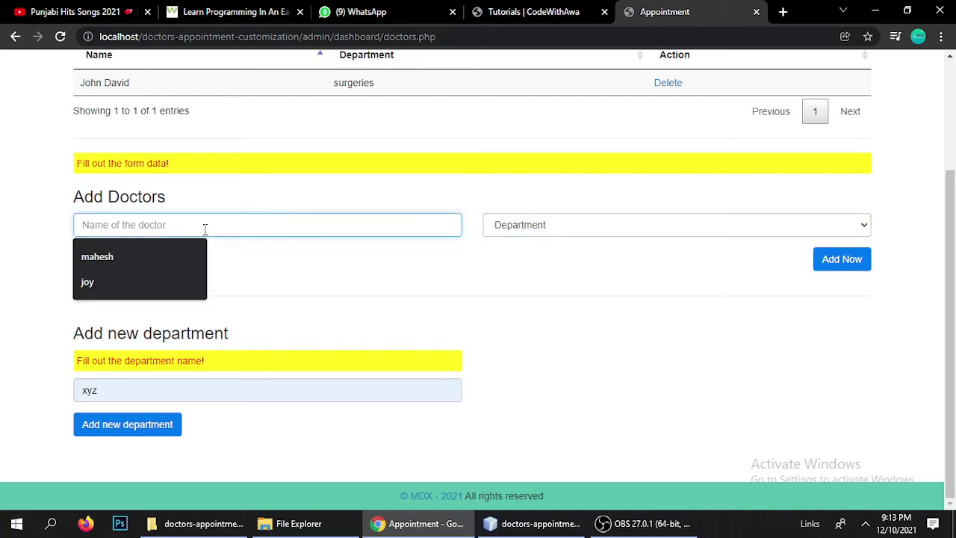
pyautogui.click(108, 282)
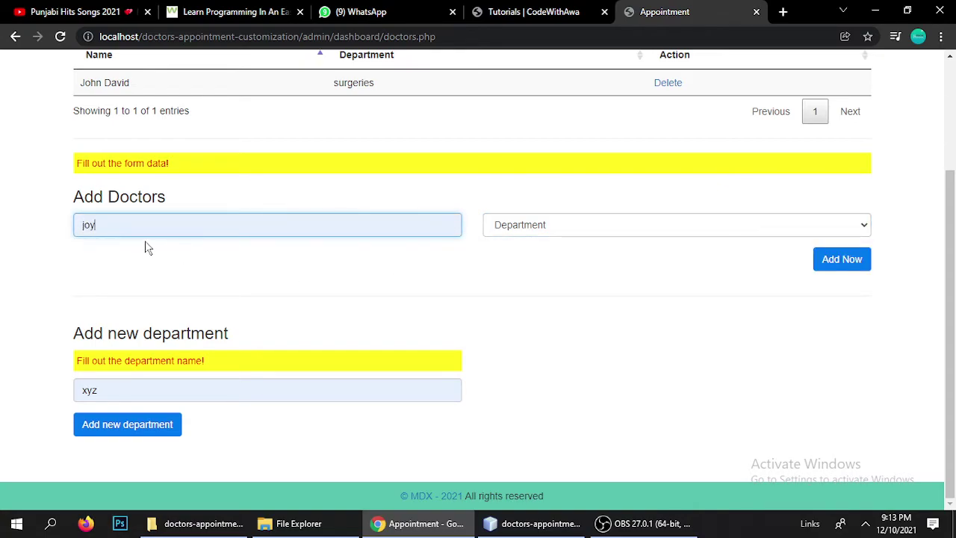
pyautogui.click(598, 233)
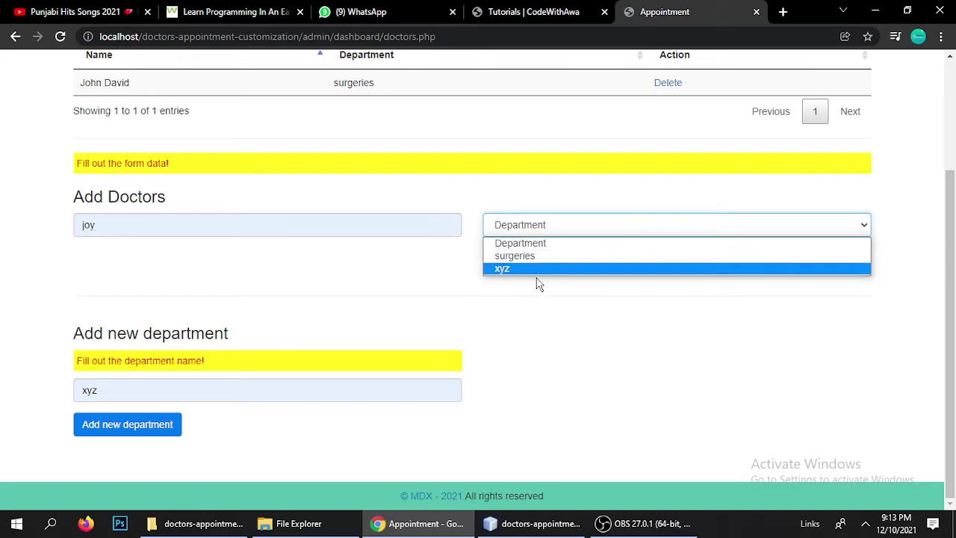
pyautogui.click(499, 270)
pyautogui.click(839, 258)
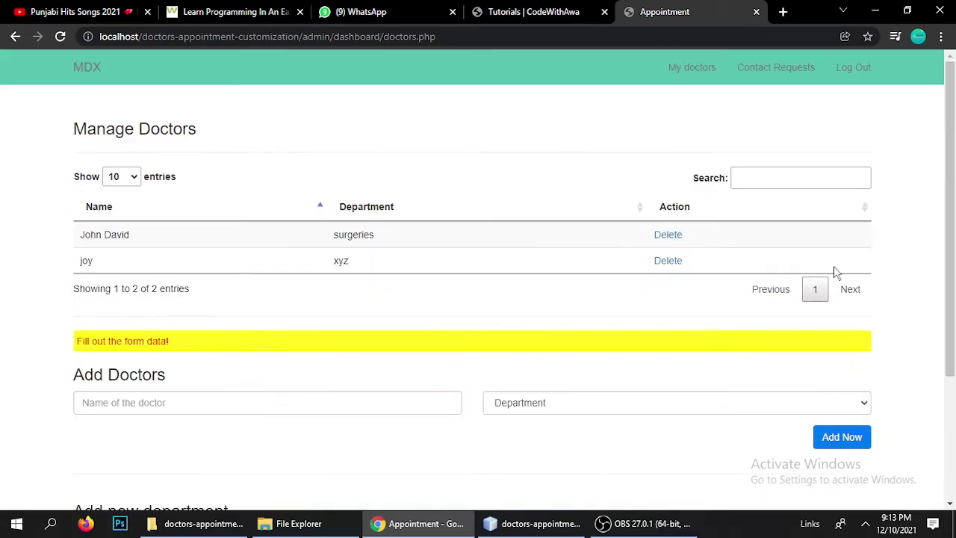
pyautogui.click(455, 36)
# In a new tab, load the clinic's public homepage from the site root and go to the appointment booking page
pyautogui.hotkey('ctrl', 'c')
pyautogui.click(782, 12)
pyautogui.hotkey('ctrl', 'v')
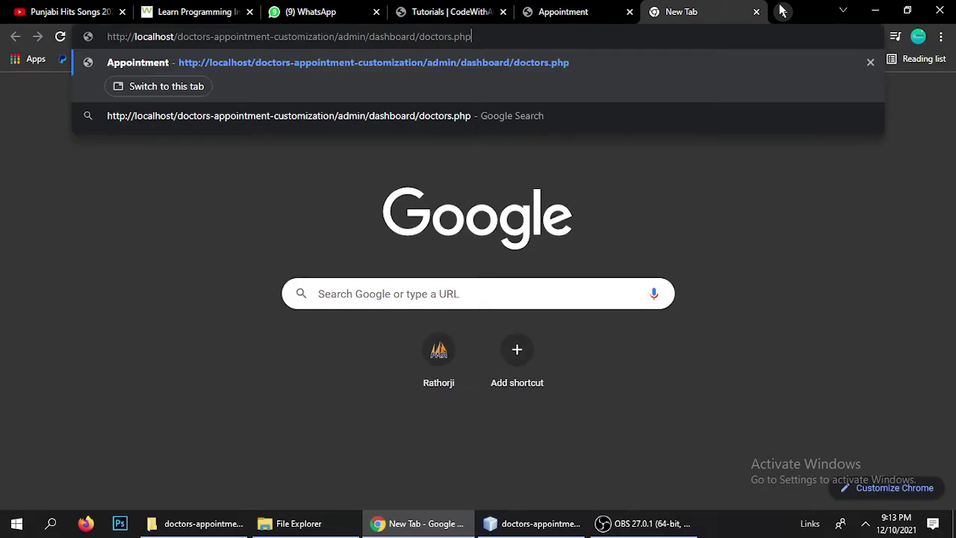
pyautogui.press('BackSpace')
pyautogui.press('BackSpace')
pyautogui.press('BackSpace')
pyautogui.press('BackSpace')
pyautogui.press('BackSpace')
pyautogui.press('BackSpace')
pyautogui.press('BackSpace')
pyautogui.press('BackSpace')
pyautogui.press('BackSpace')
pyautogui.press('BackSpace')
pyautogui.press('BackSpace')
pyautogui.press('BackSpace')
pyautogui.press('BackSpace')
pyautogui.press('BackSpace')
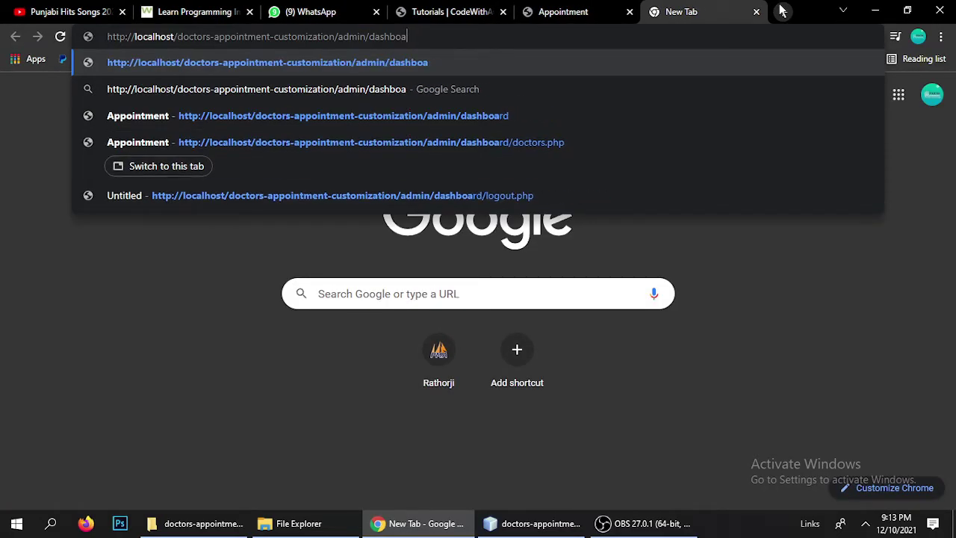
pyautogui.press('BackSpace')
pyautogui.press('BackSpace')
pyautogui.press('BackSpace')
pyautogui.press('BackSpace')
pyautogui.press('BackSpace')
pyautogui.press('BackSpace')
pyautogui.press('BackSpace')
pyautogui.press('BackSpace')
pyautogui.press('BackSpace')
pyautogui.press('BackSpace')
pyautogui.press('BackSpace')
pyautogui.press('BackSpace')
pyautogui.press('BackSpace')
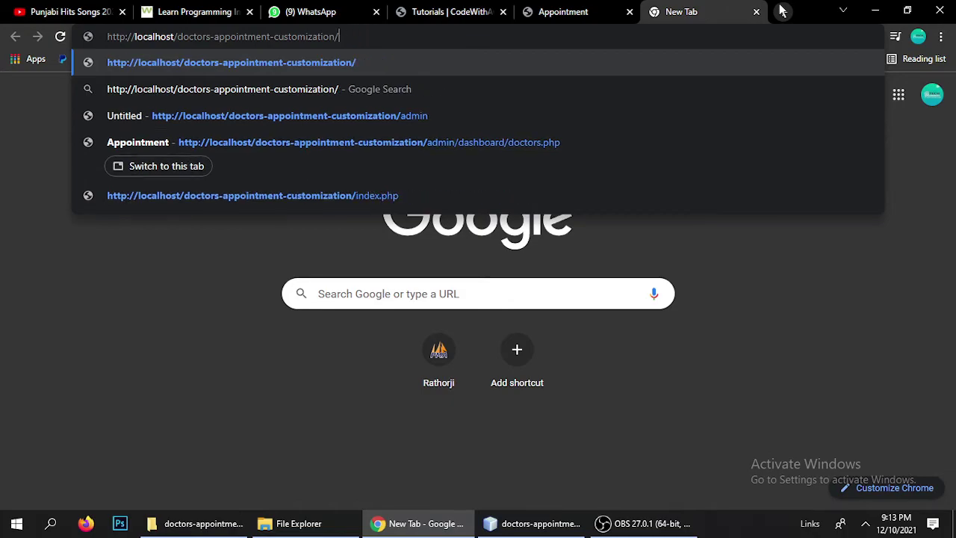
pyautogui.press('Return')
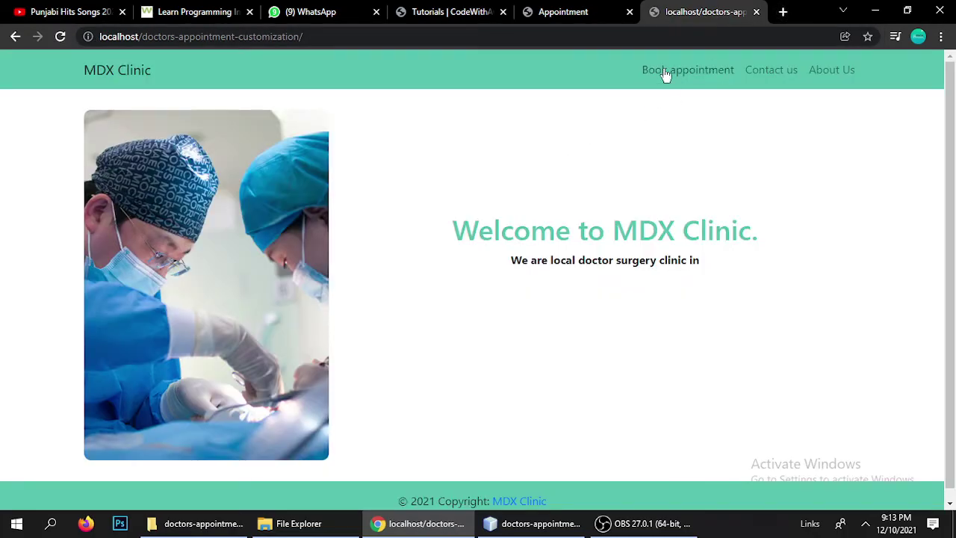
pyautogui.click(664, 72)
# Check the doctors listed for the xyz and surgeries departments, then return to Manage Doctors
pyautogui.click(570, 199)
pyautogui.click(352, 187)
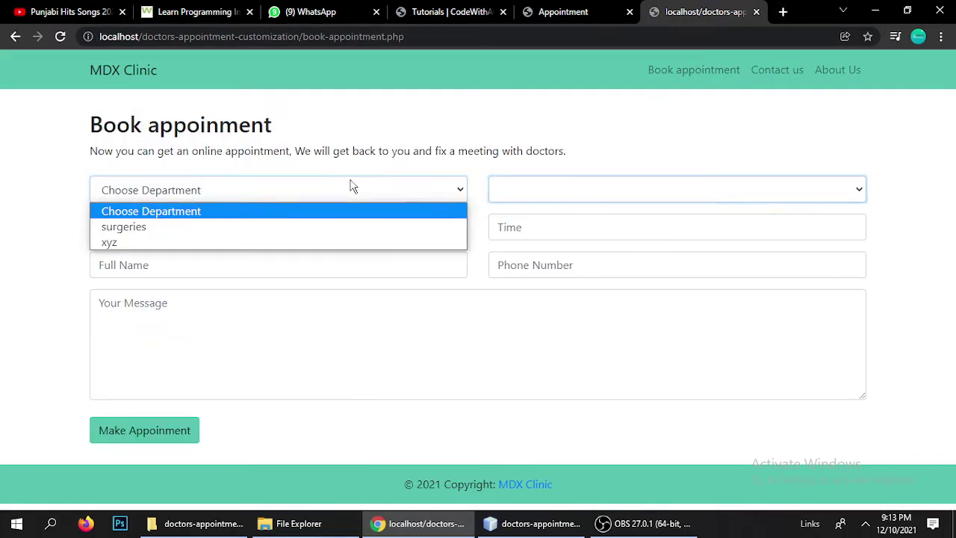
pyautogui.click(129, 243)
pyautogui.click(568, 188)
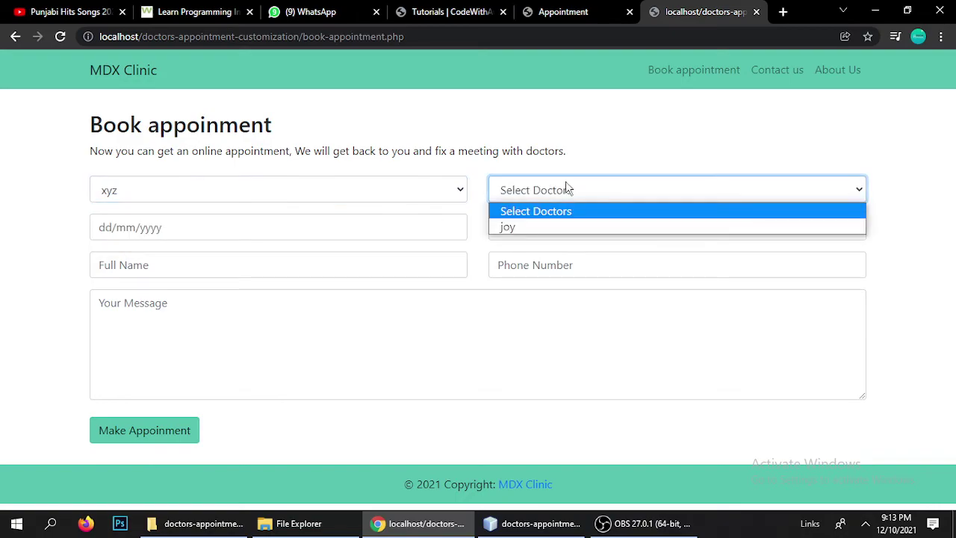
pyautogui.click(316, 199)
pyautogui.click(278, 202)
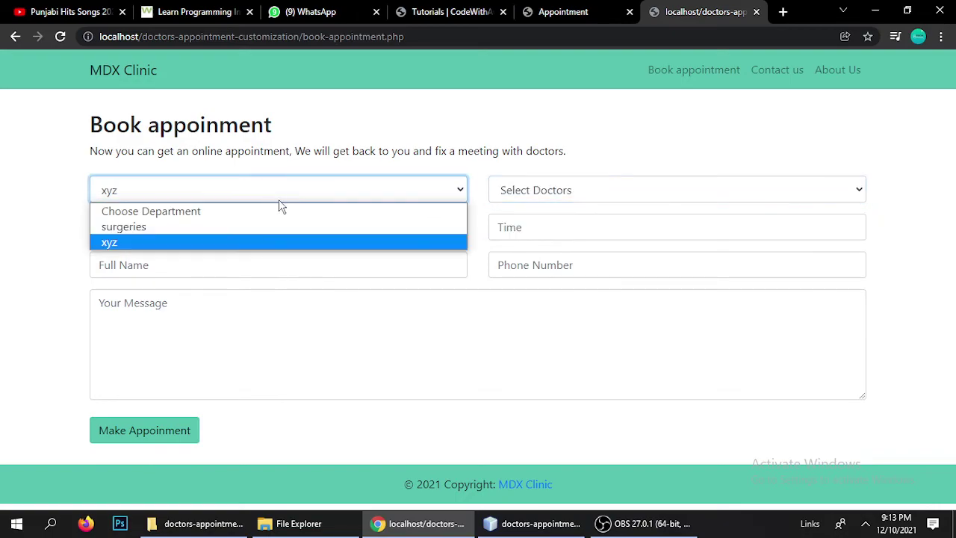
pyautogui.click(156, 226)
pyautogui.click(522, 191)
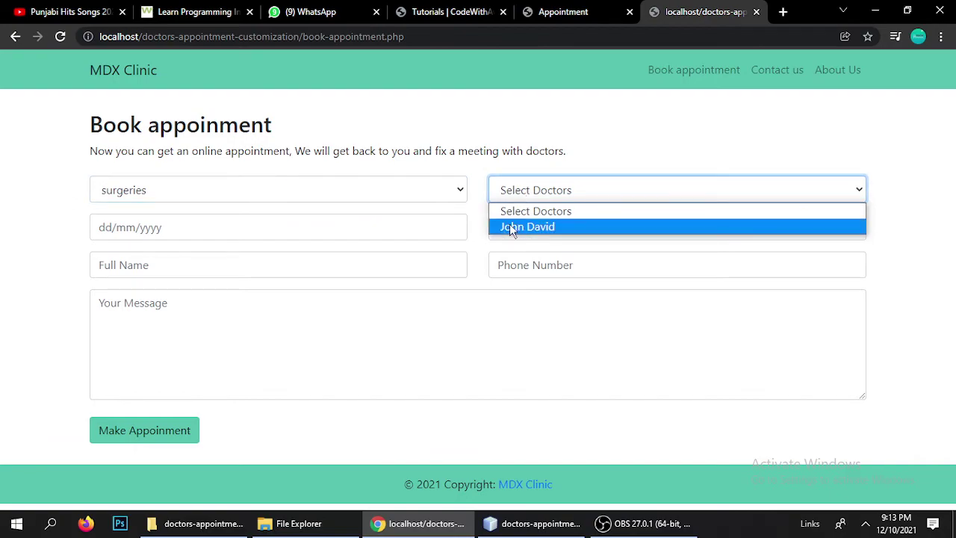
pyautogui.click(249, 187)
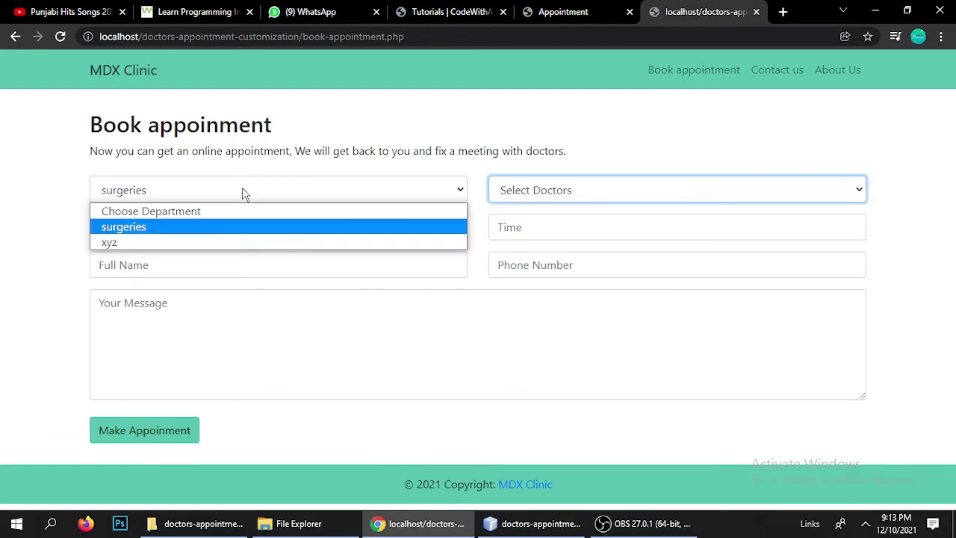
pyautogui.click(133, 241)
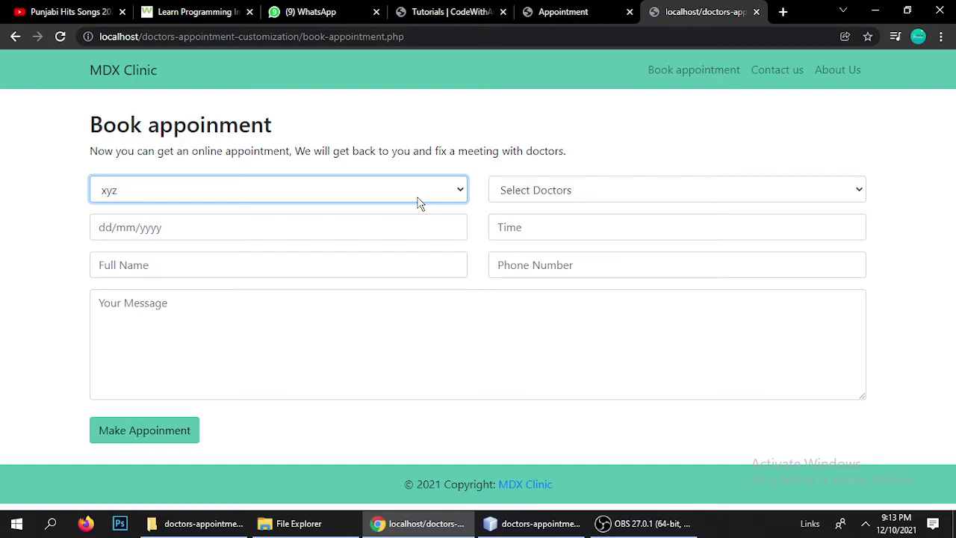
pyautogui.click(541, 10)
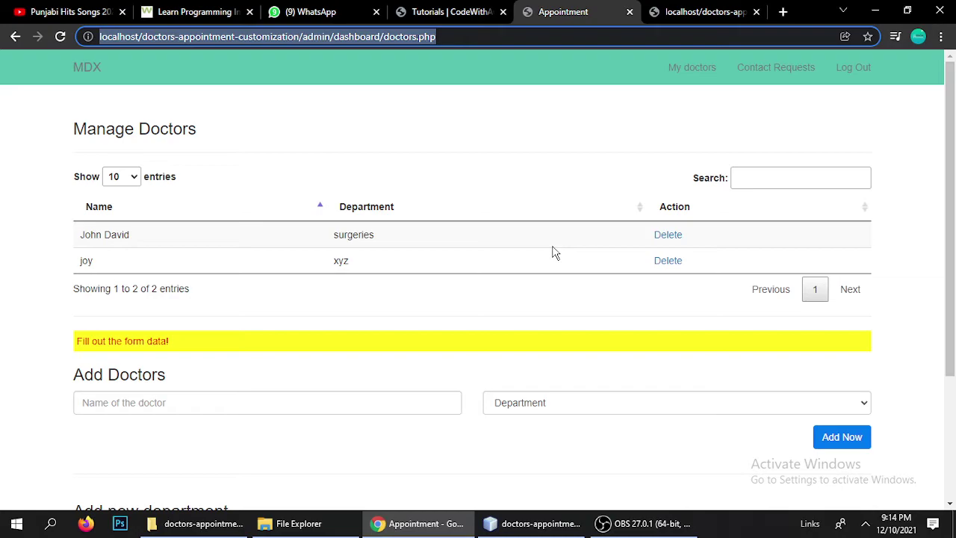
# Open the admin appointments list and delete the 16/12/2021 test appointment
pyautogui.click(88, 68)
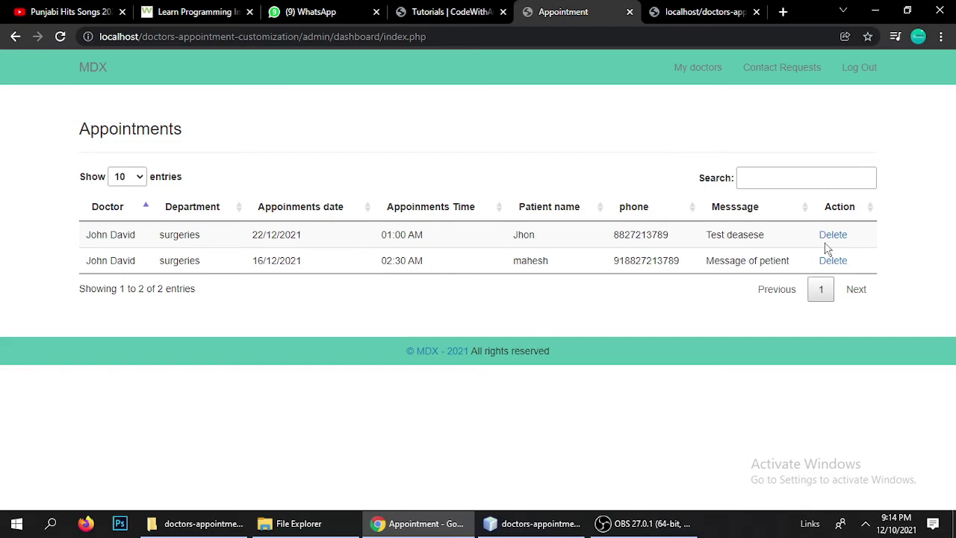
pyautogui.moveTo(510, 274); pyautogui.dragTo(575, 266)
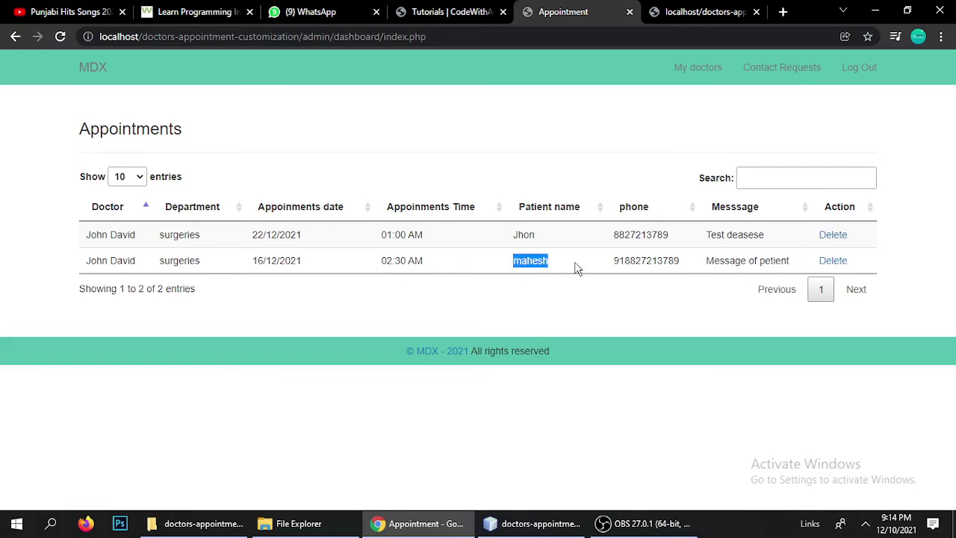
pyautogui.click(579, 268)
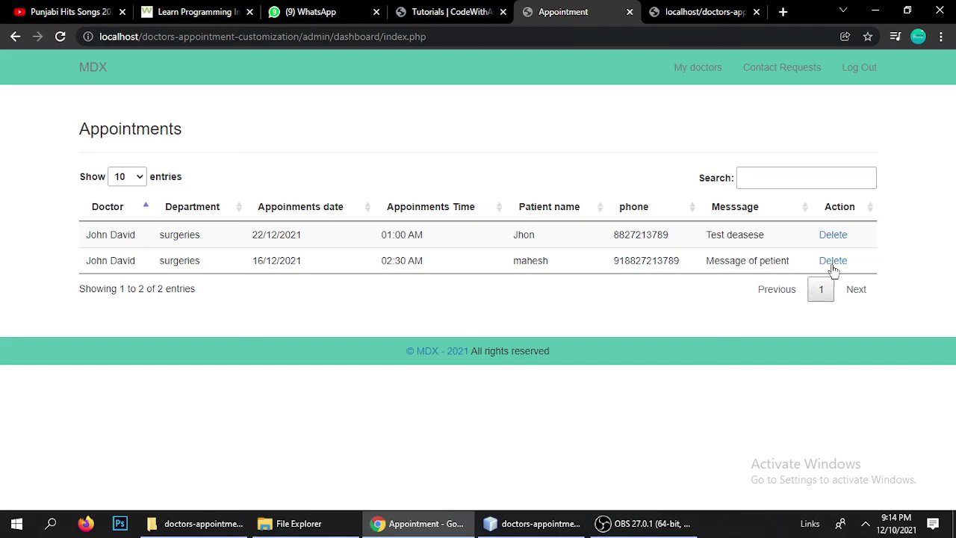
pyautogui.click(831, 261)
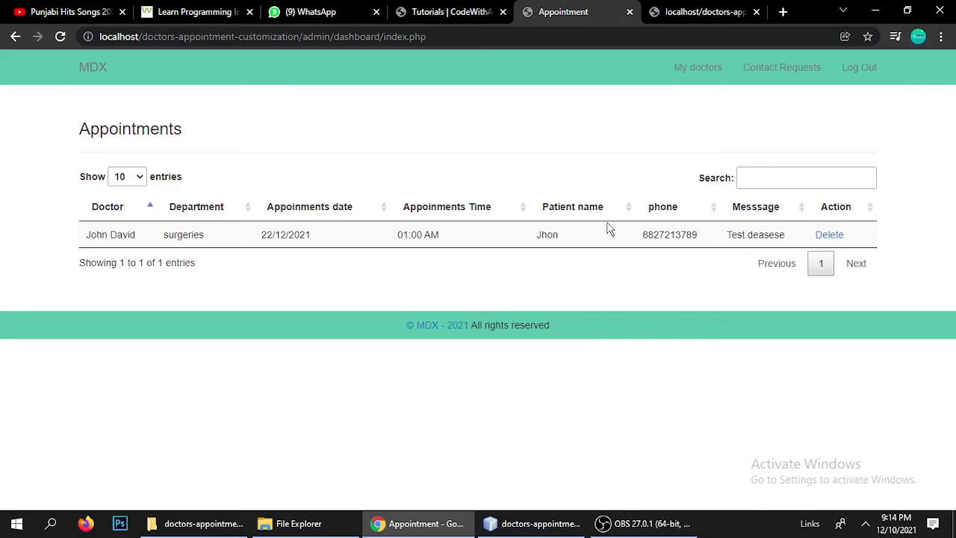
# Review the patient and doctor of the remaining 22/12/2021 appointment
pyautogui.moveTo(534, 237); pyautogui.dragTo(561, 243)
pyautogui.click(561, 243)
pyautogui.moveTo(87, 237); pyautogui.dragTo(138, 240)
pyautogui.click(138, 240)
pyautogui.click(534, 523)
pyautogui.scroll(-1, 104, 261)
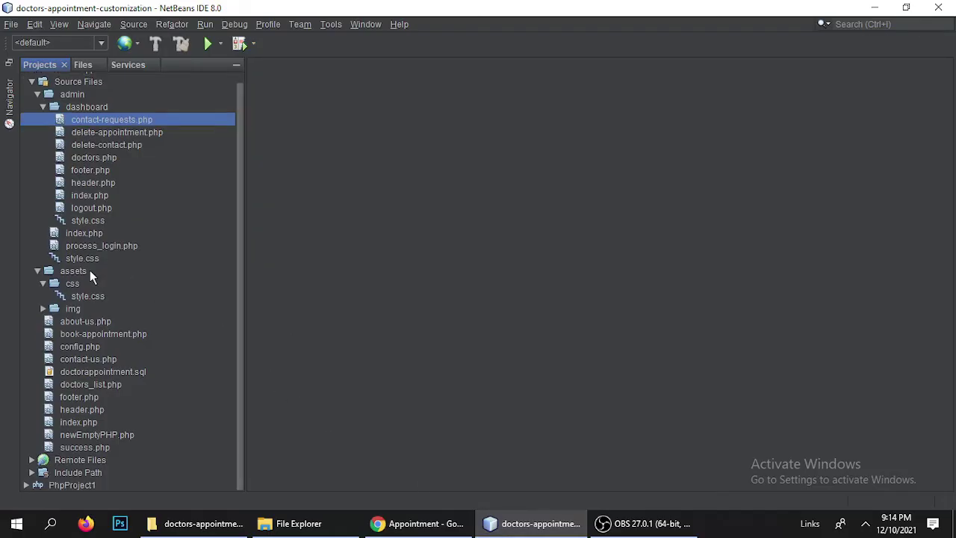
pyautogui.scroll(1, 90, 270)
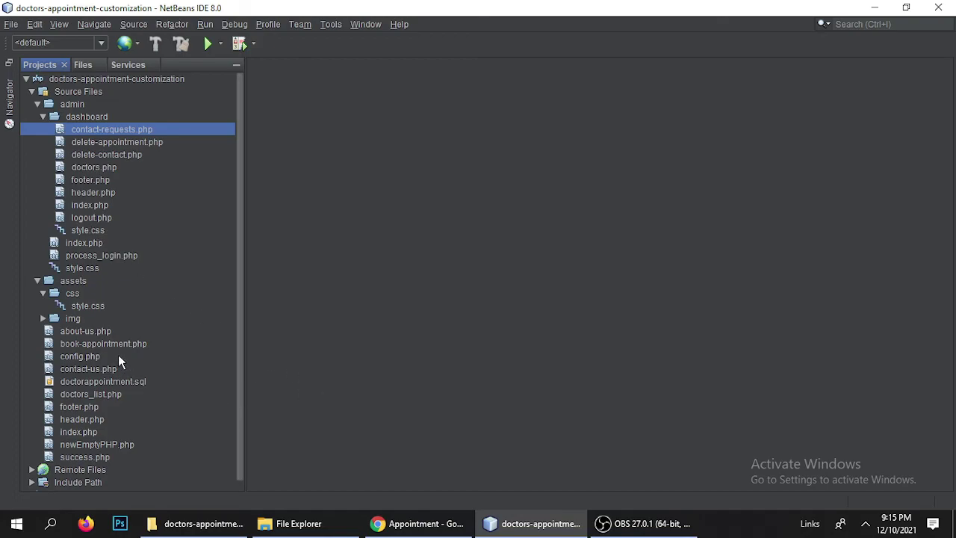
pyautogui.click(418, 523)
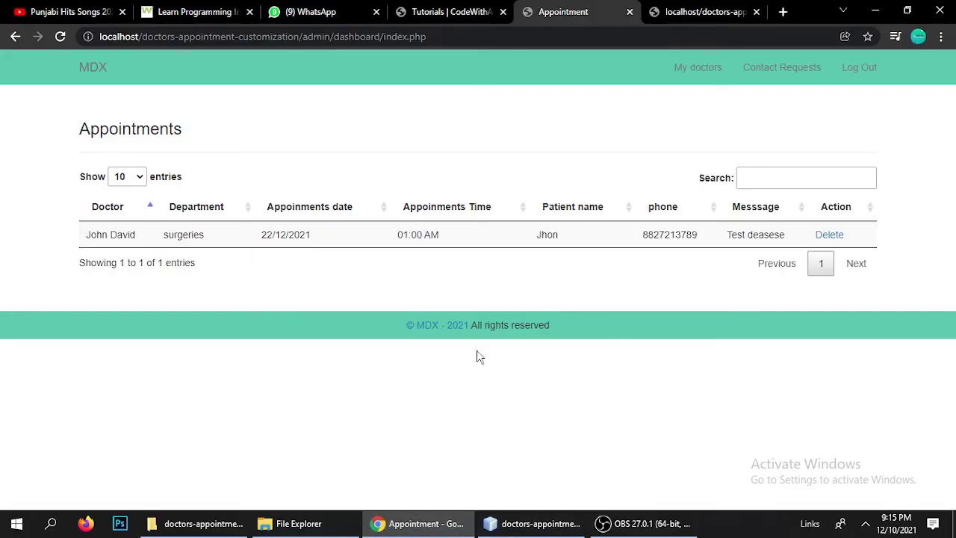